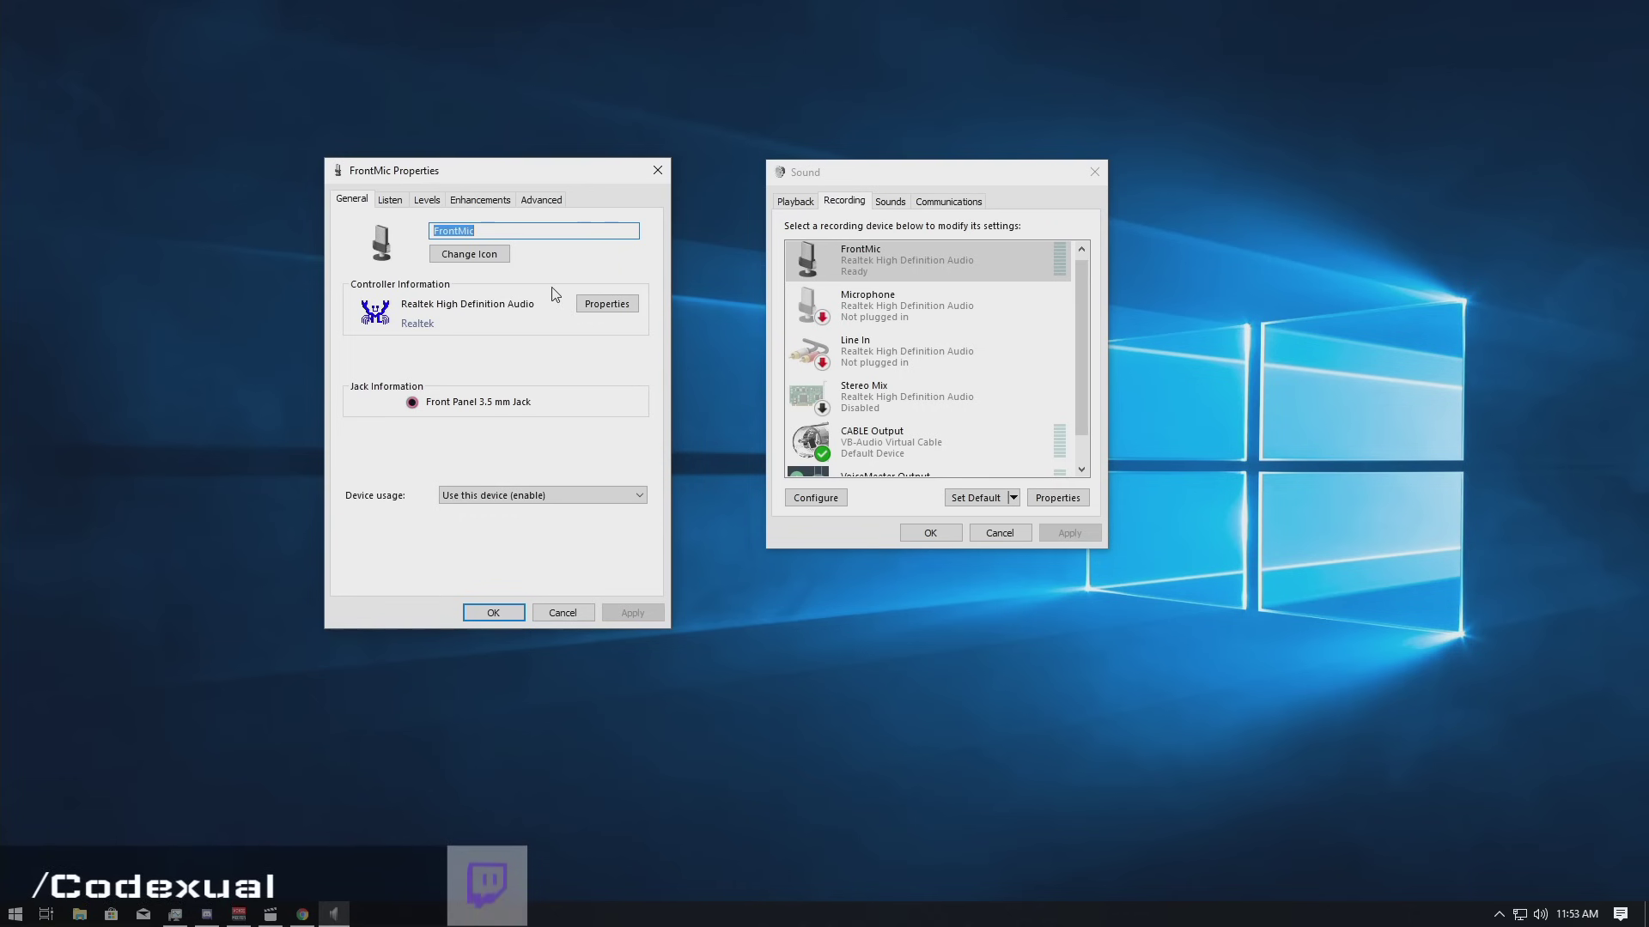
pyautogui.click(392, 200)
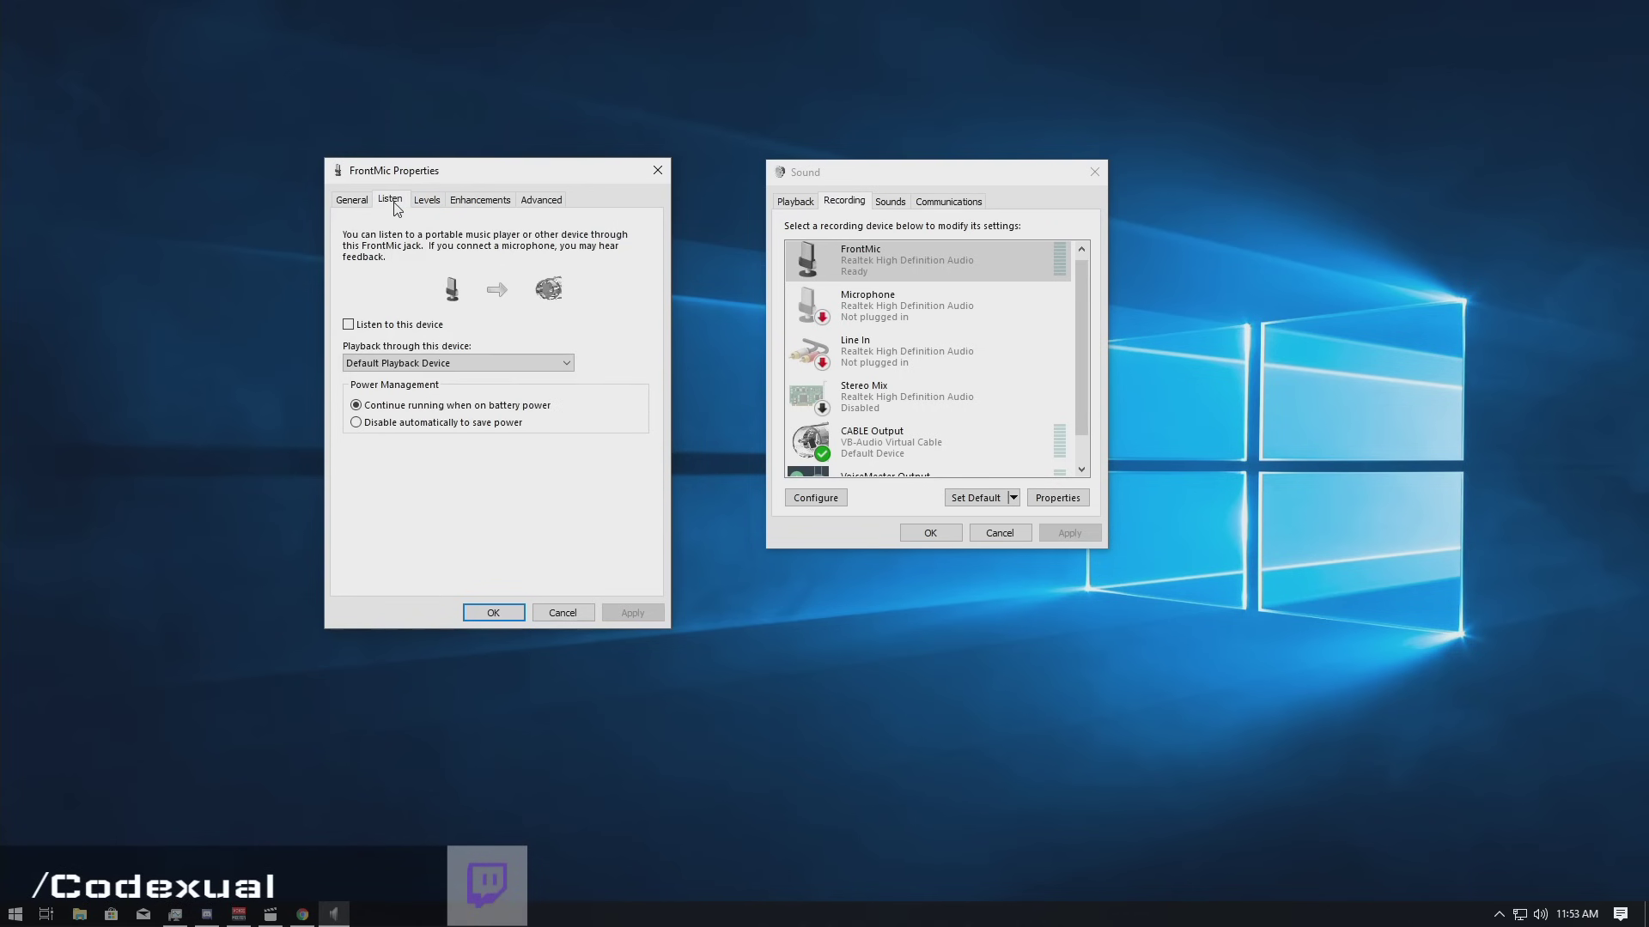
pyautogui.click(348, 325)
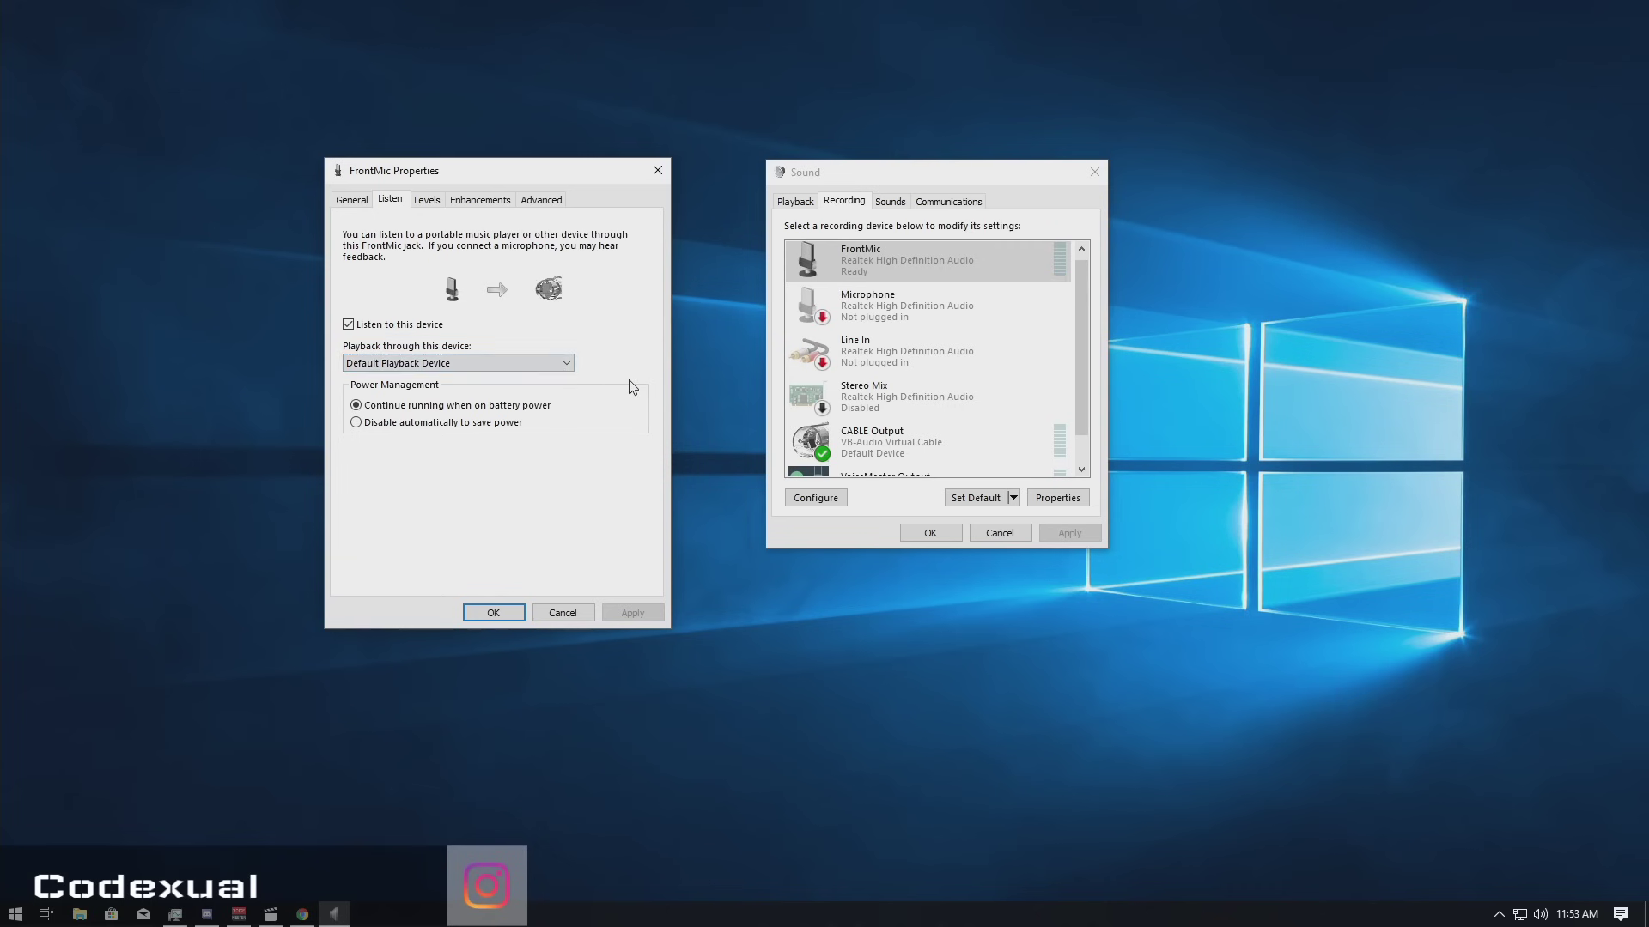
pyautogui.click(349, 325)
pyautogui.click(625, 614)
# Show FrontMic's Levels settings: level 100 and Microphone Boost at +10.0 dB
pyautogui.click(422, 201)
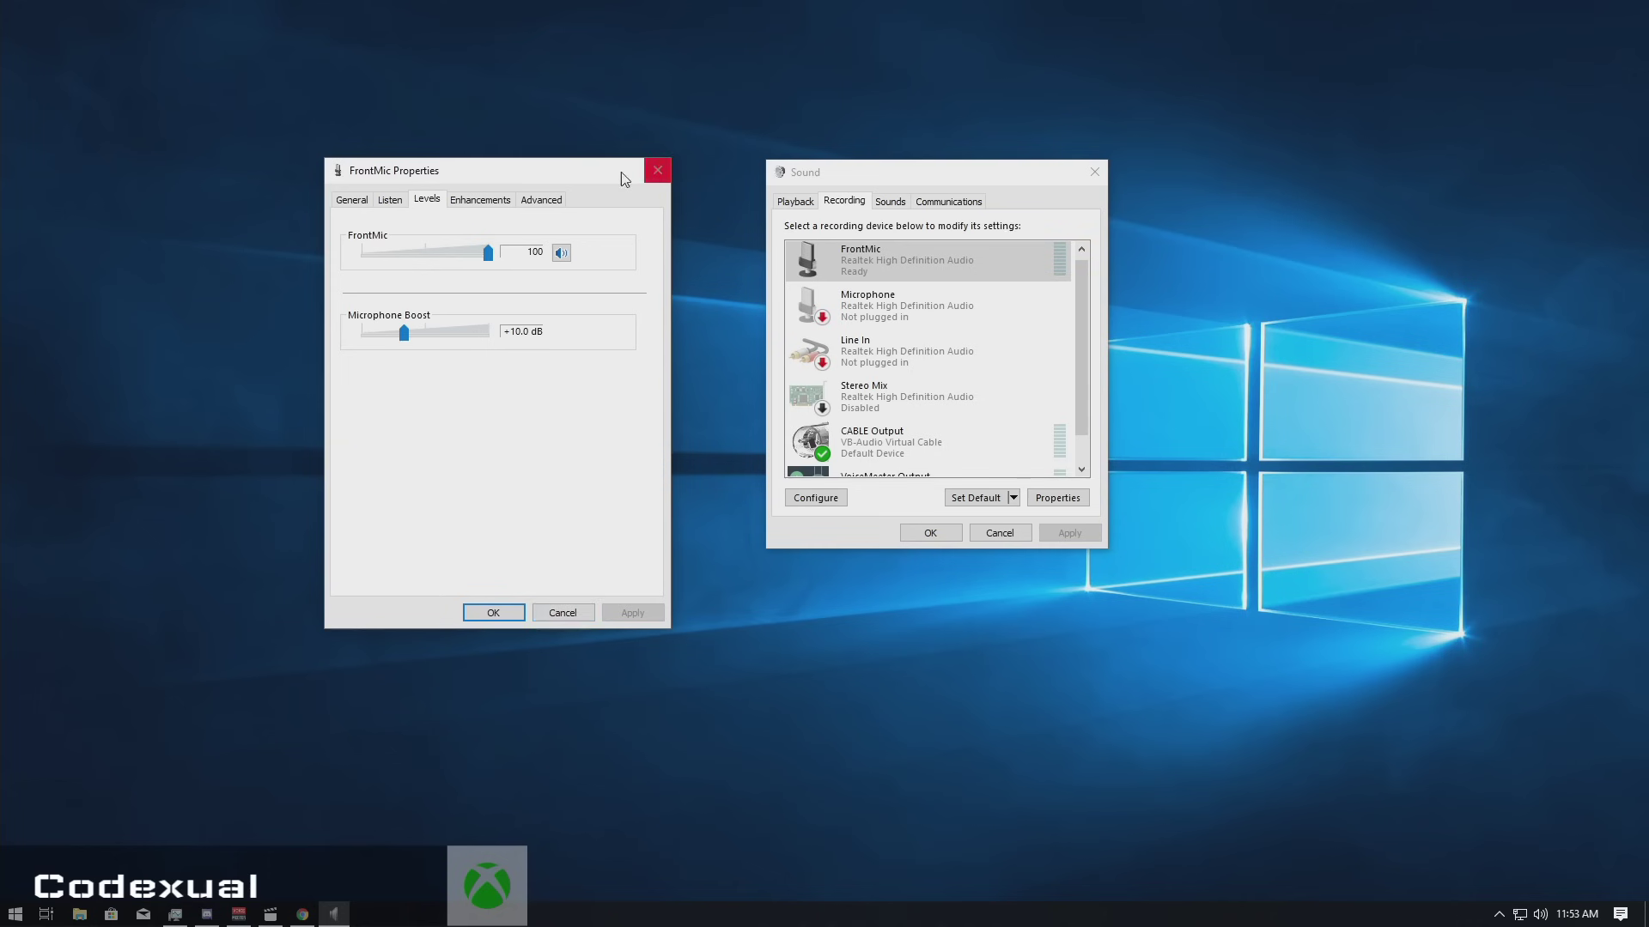
# Close FrontMic Properties and the Sound dialog, then reopen Sound from the tray volume icon
pyautogui.click(658, 170)
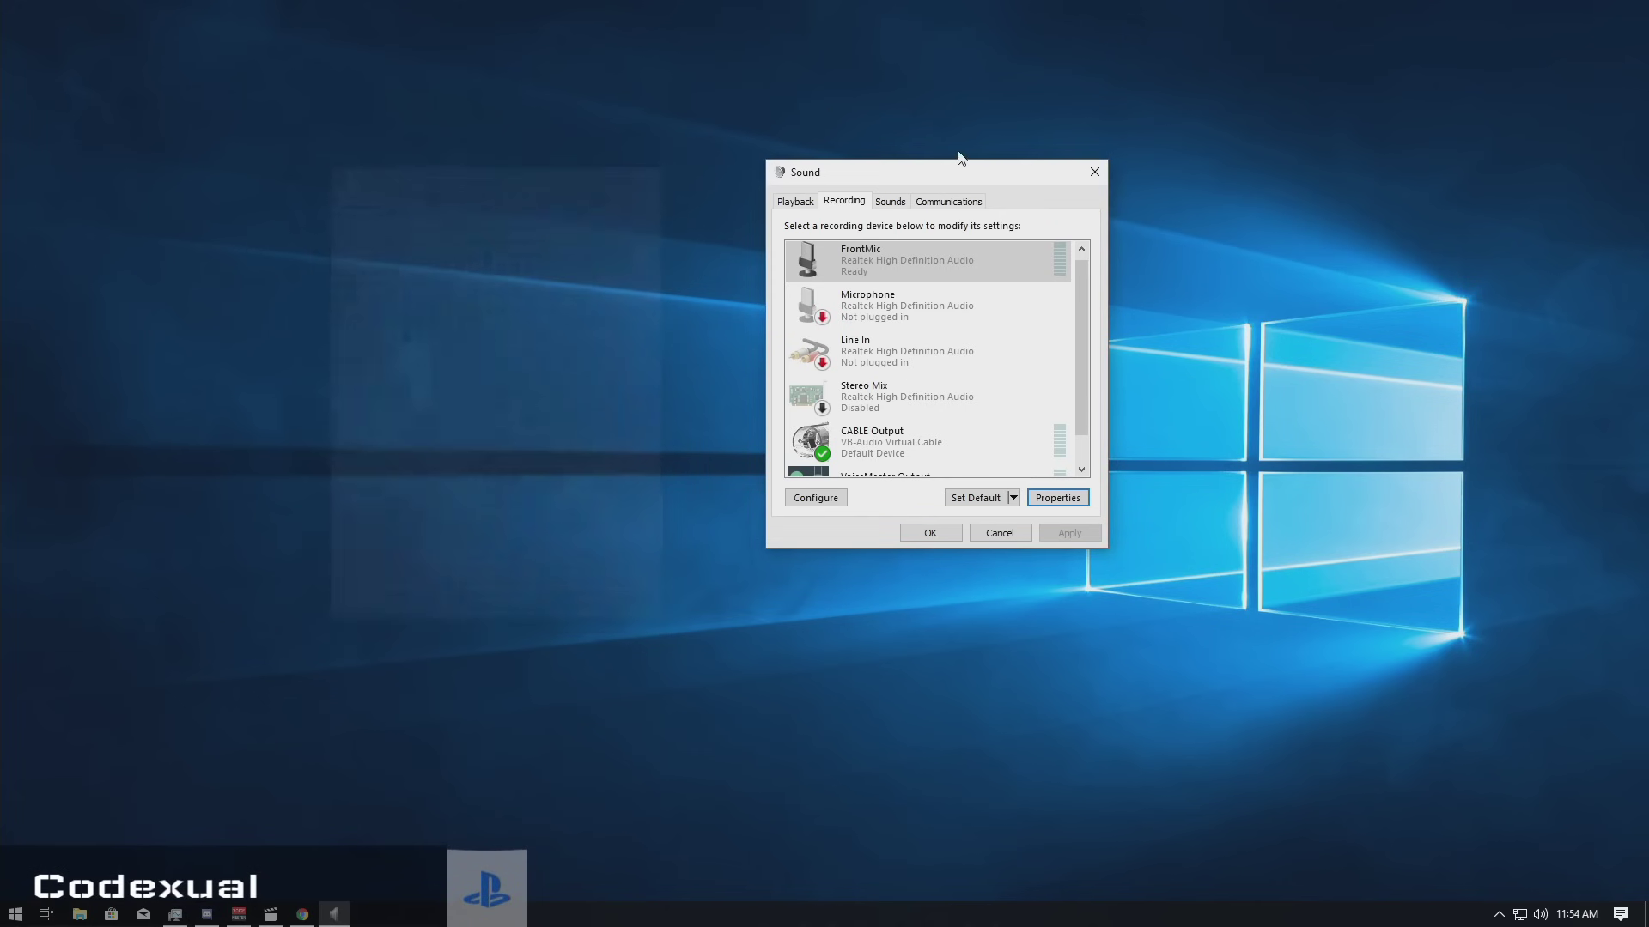
pyautogui.click(1101, 171)
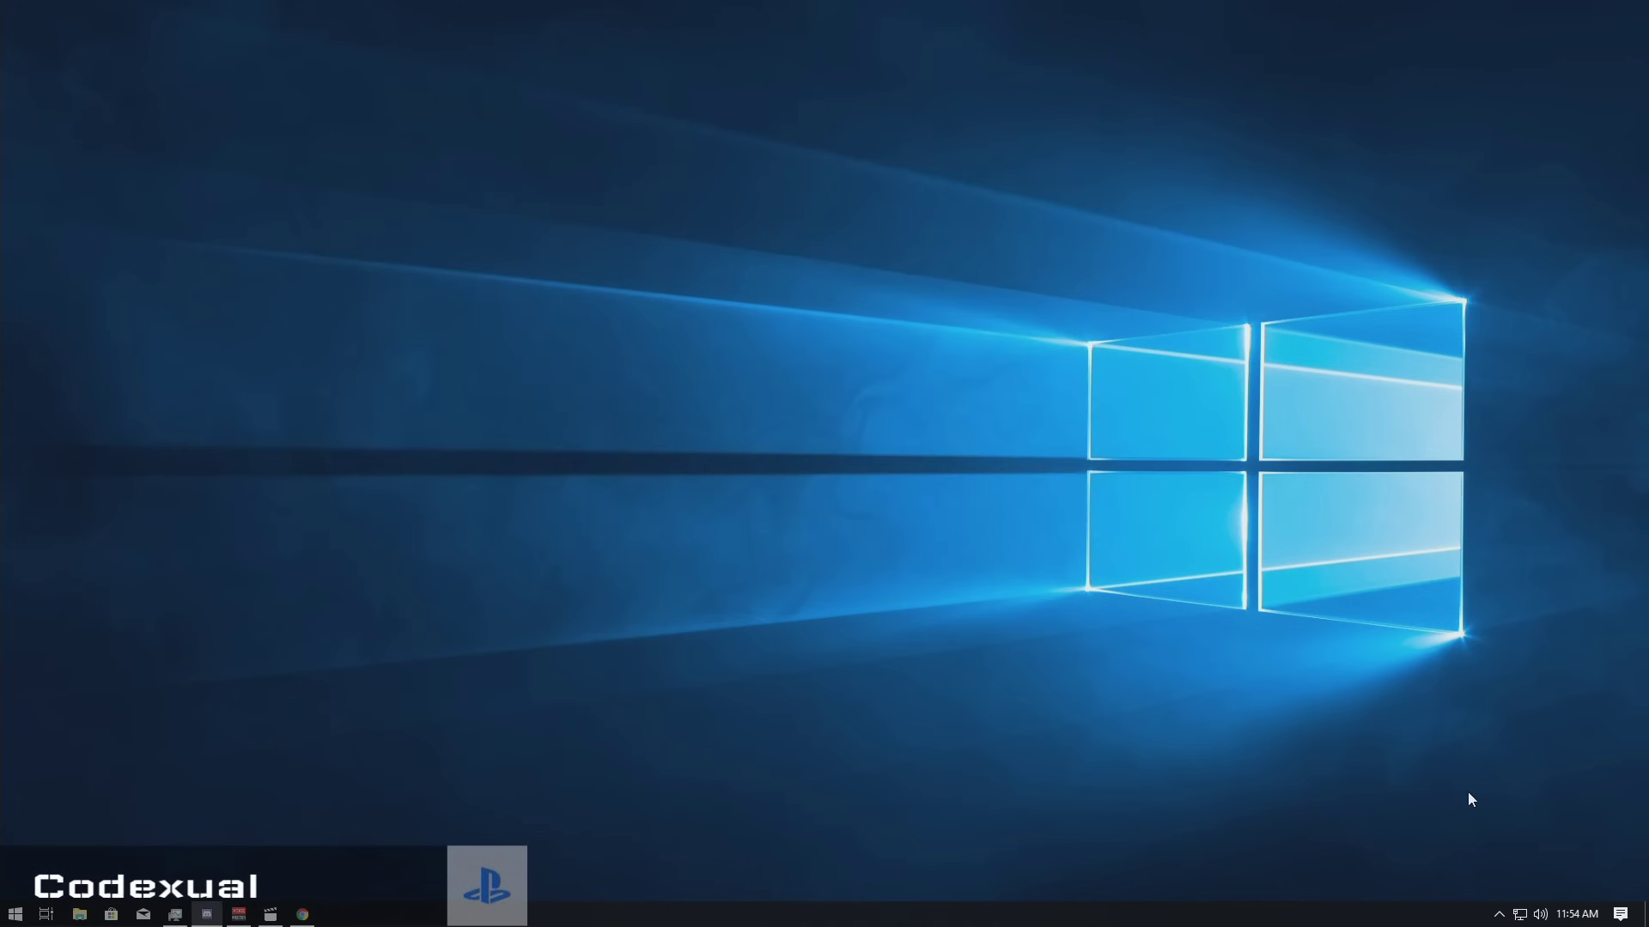
pyautogui.rightClick(1539, 915)
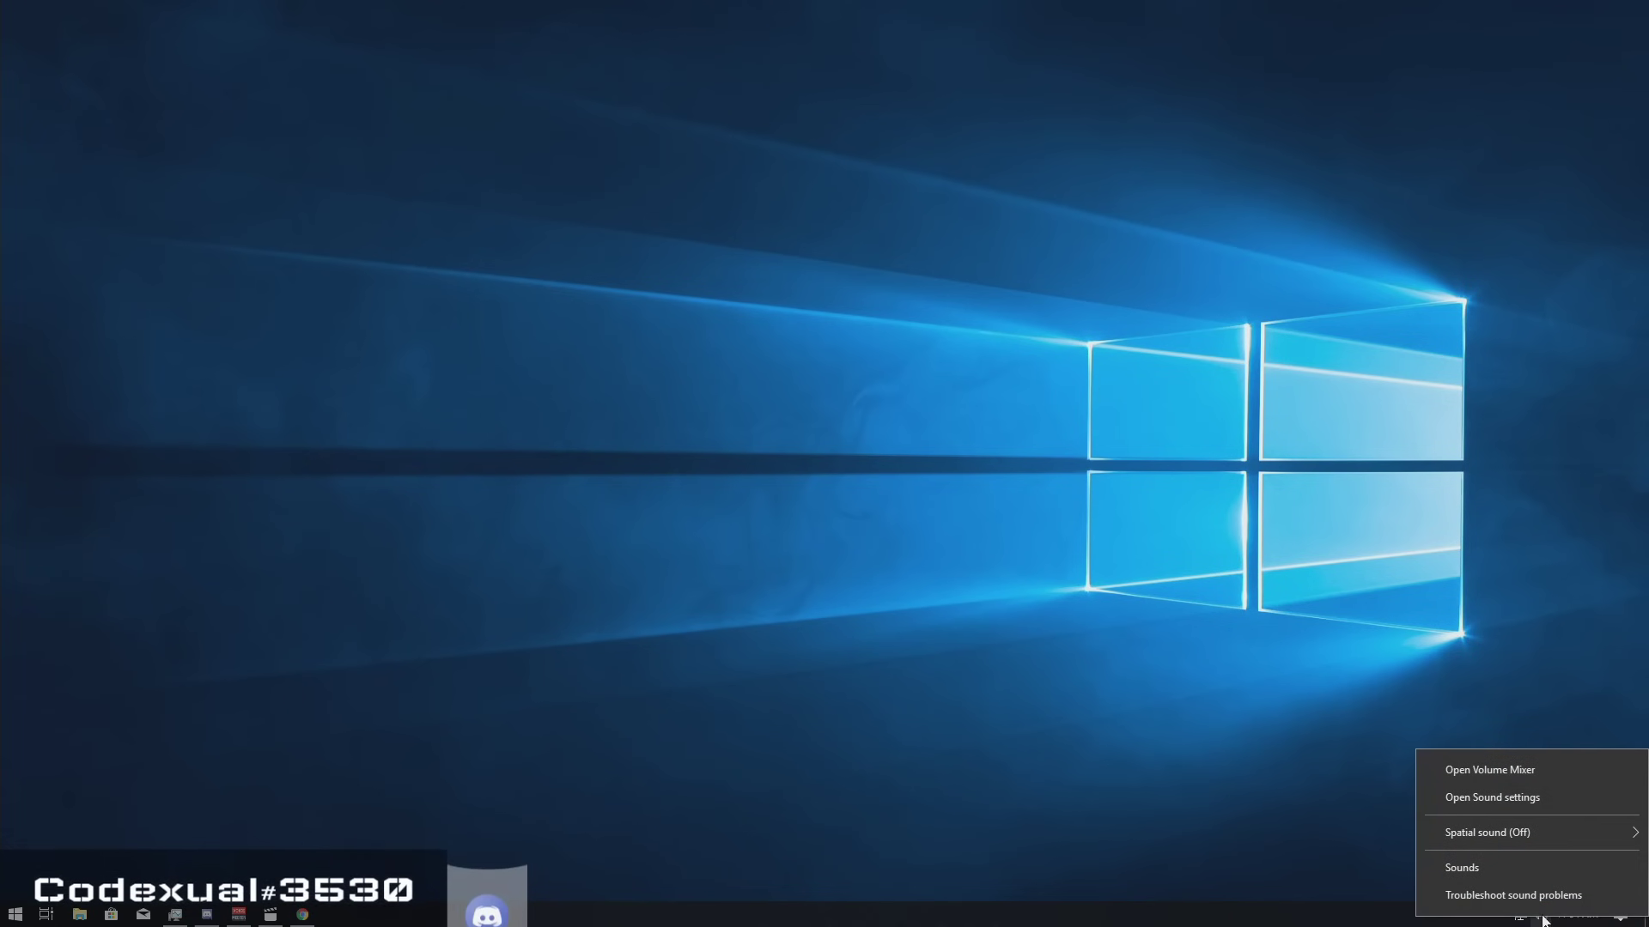
pyautogui.click(1513, 872)
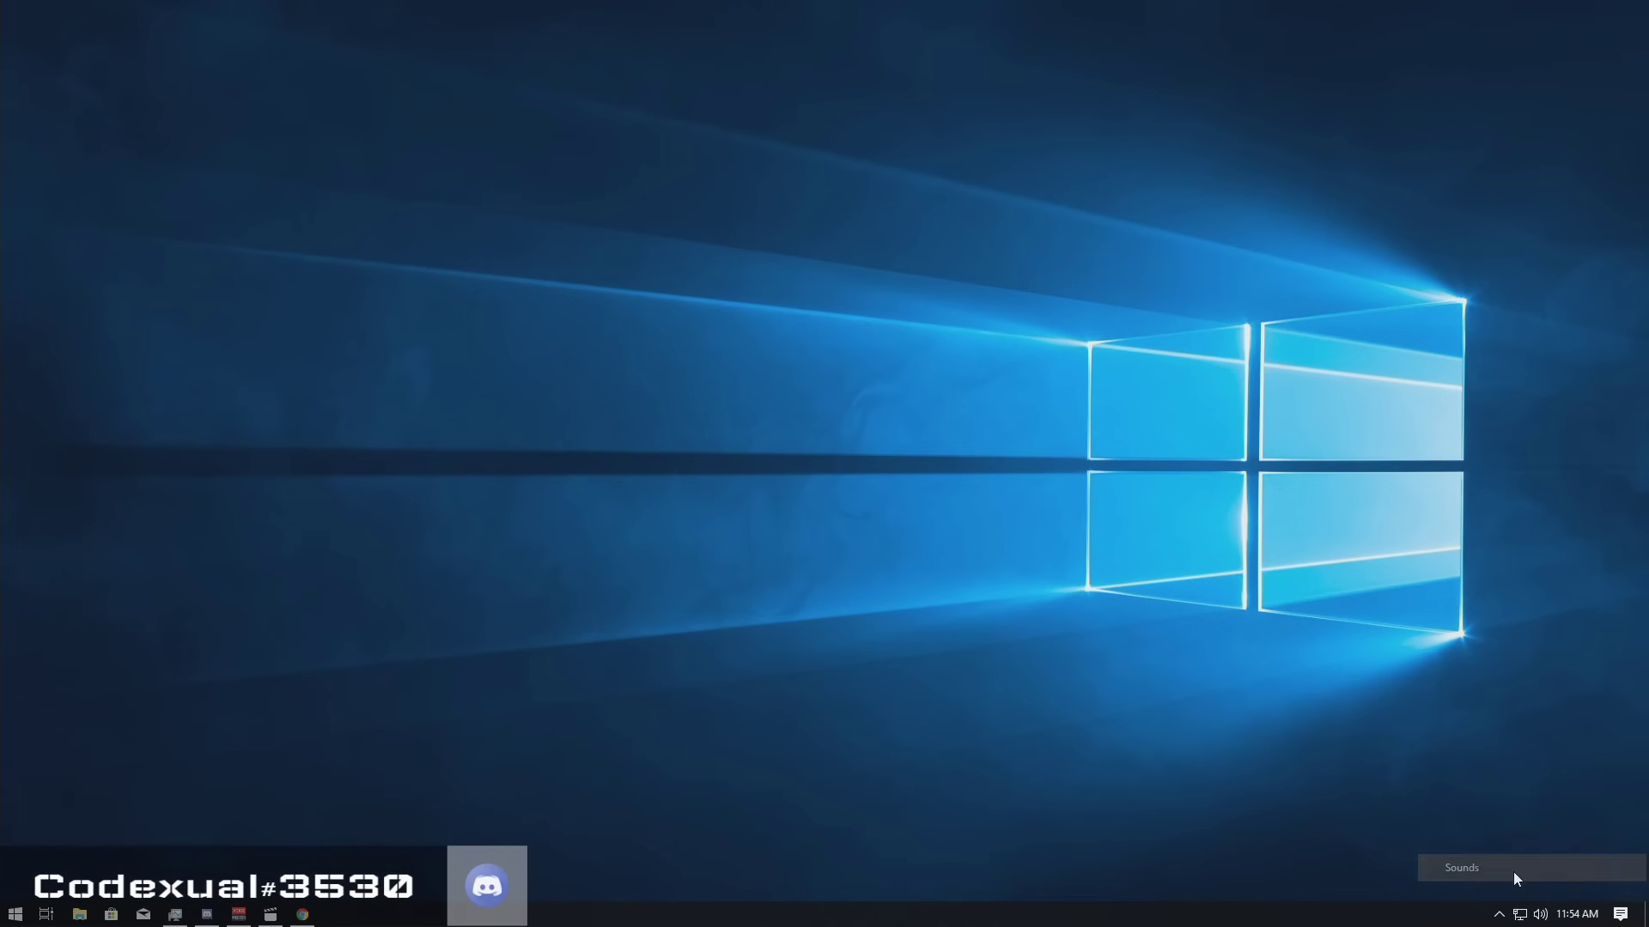
pyautogui.moveTo(407, 225); pyautogui.dragTo(649, 177)
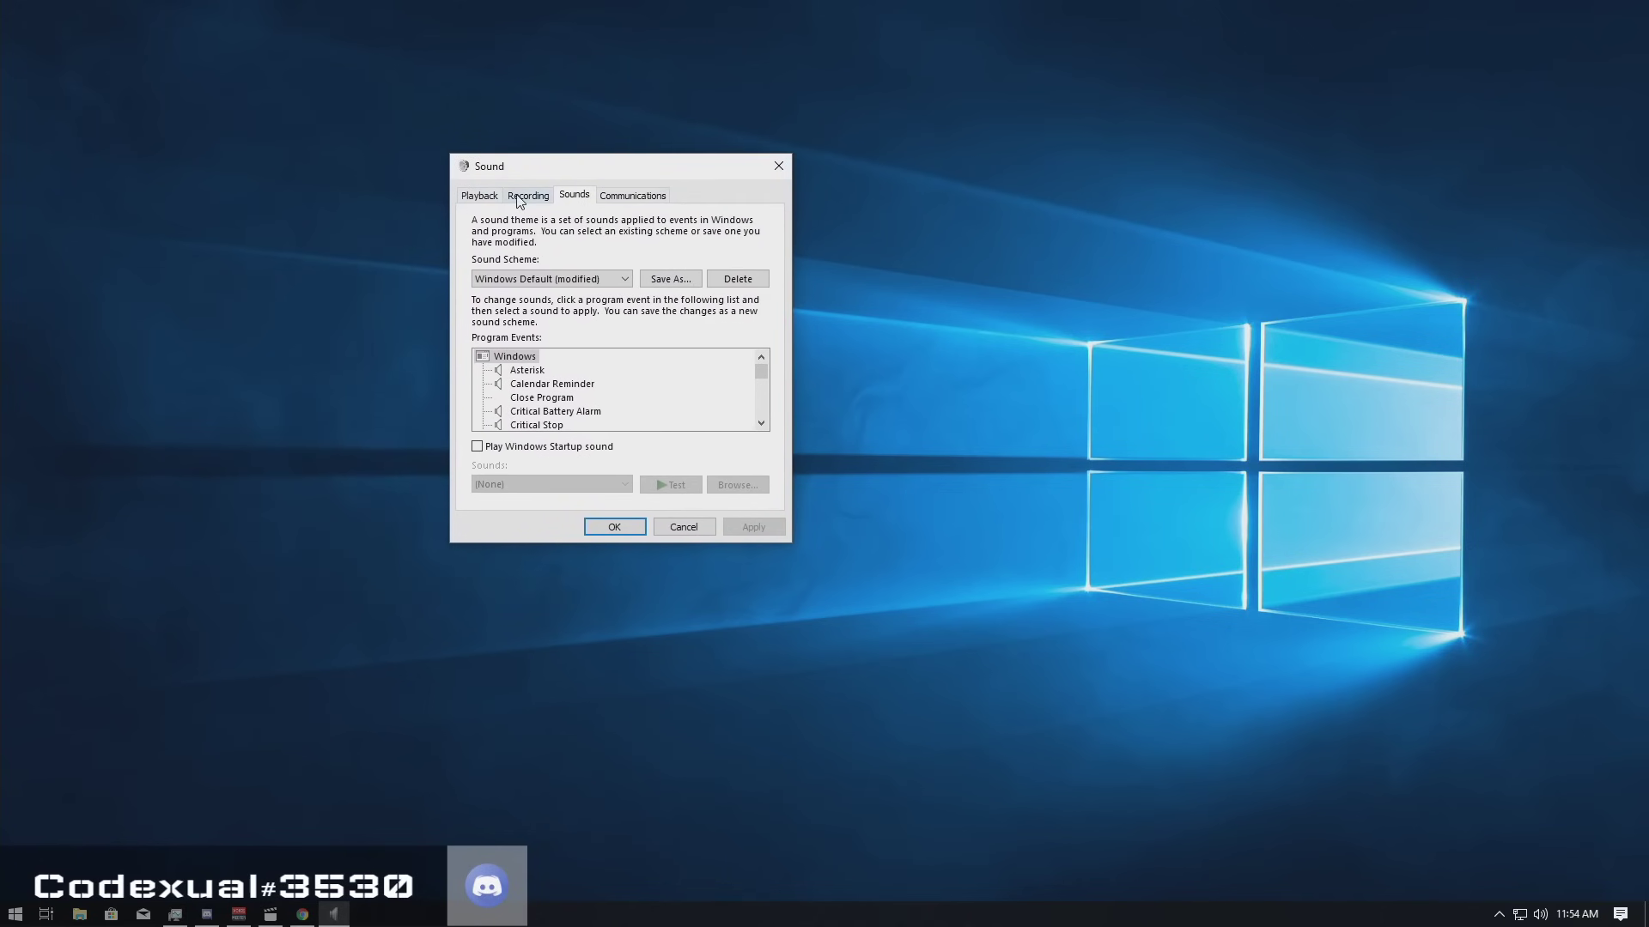
# From the Recording tab, open FrontMic's Properties on Enhancements, where Noise Suppression is unchecked
pyautogui.click(523, 197)
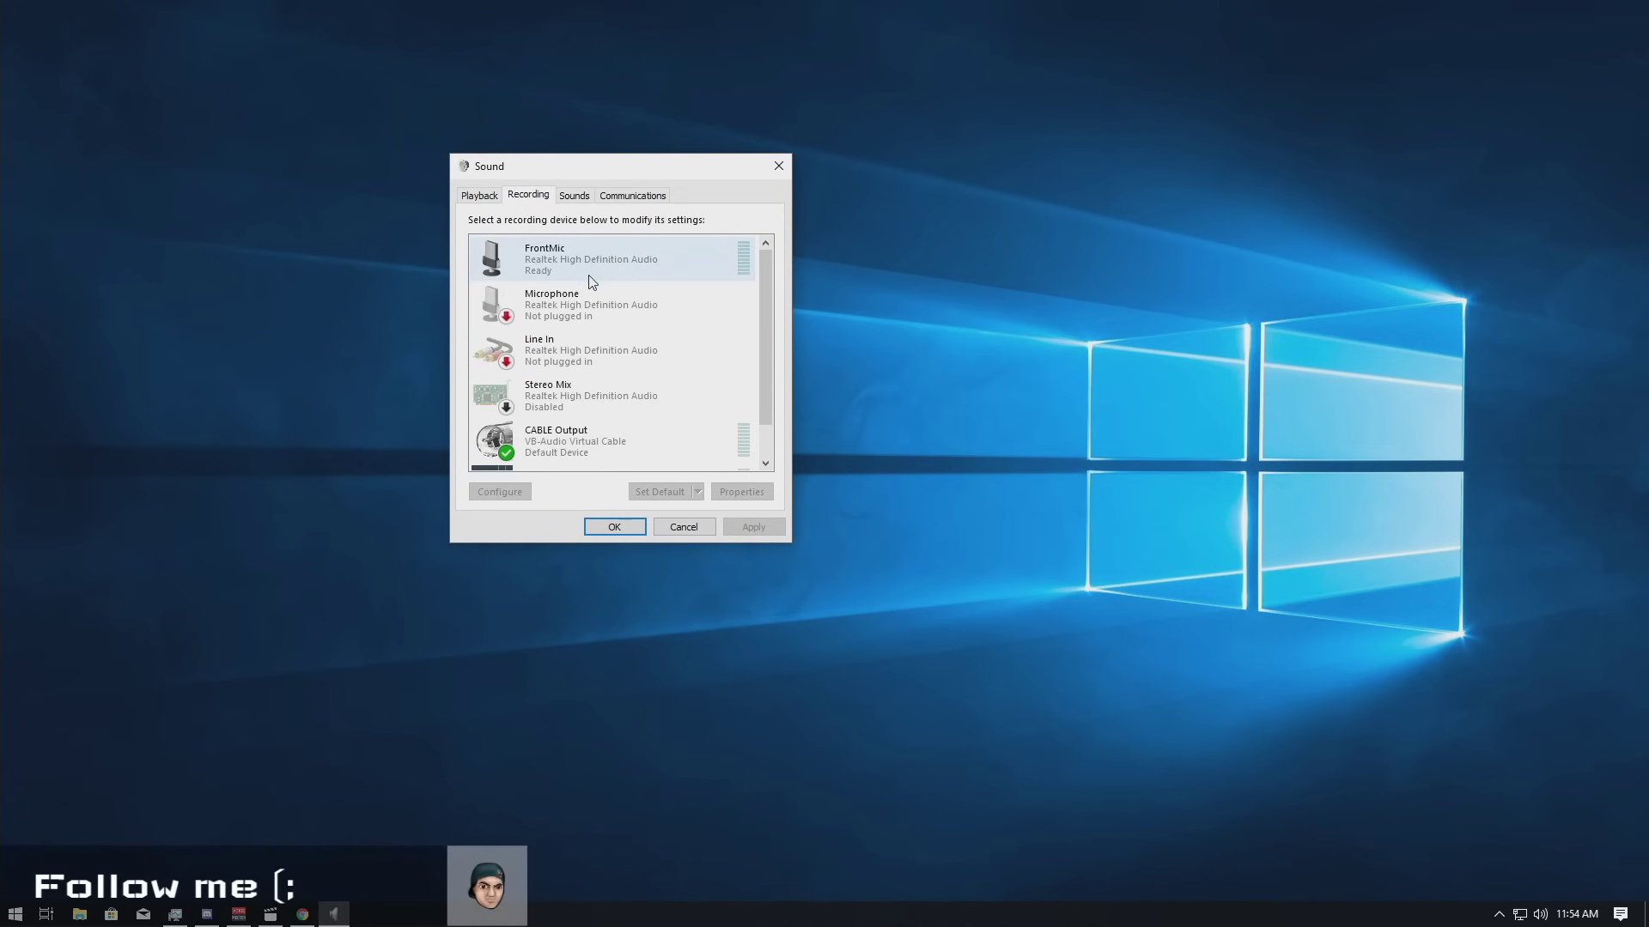
pyautogui.scroll(-1, 594, 292)
pyautogui.scroll(1, 598, 297)
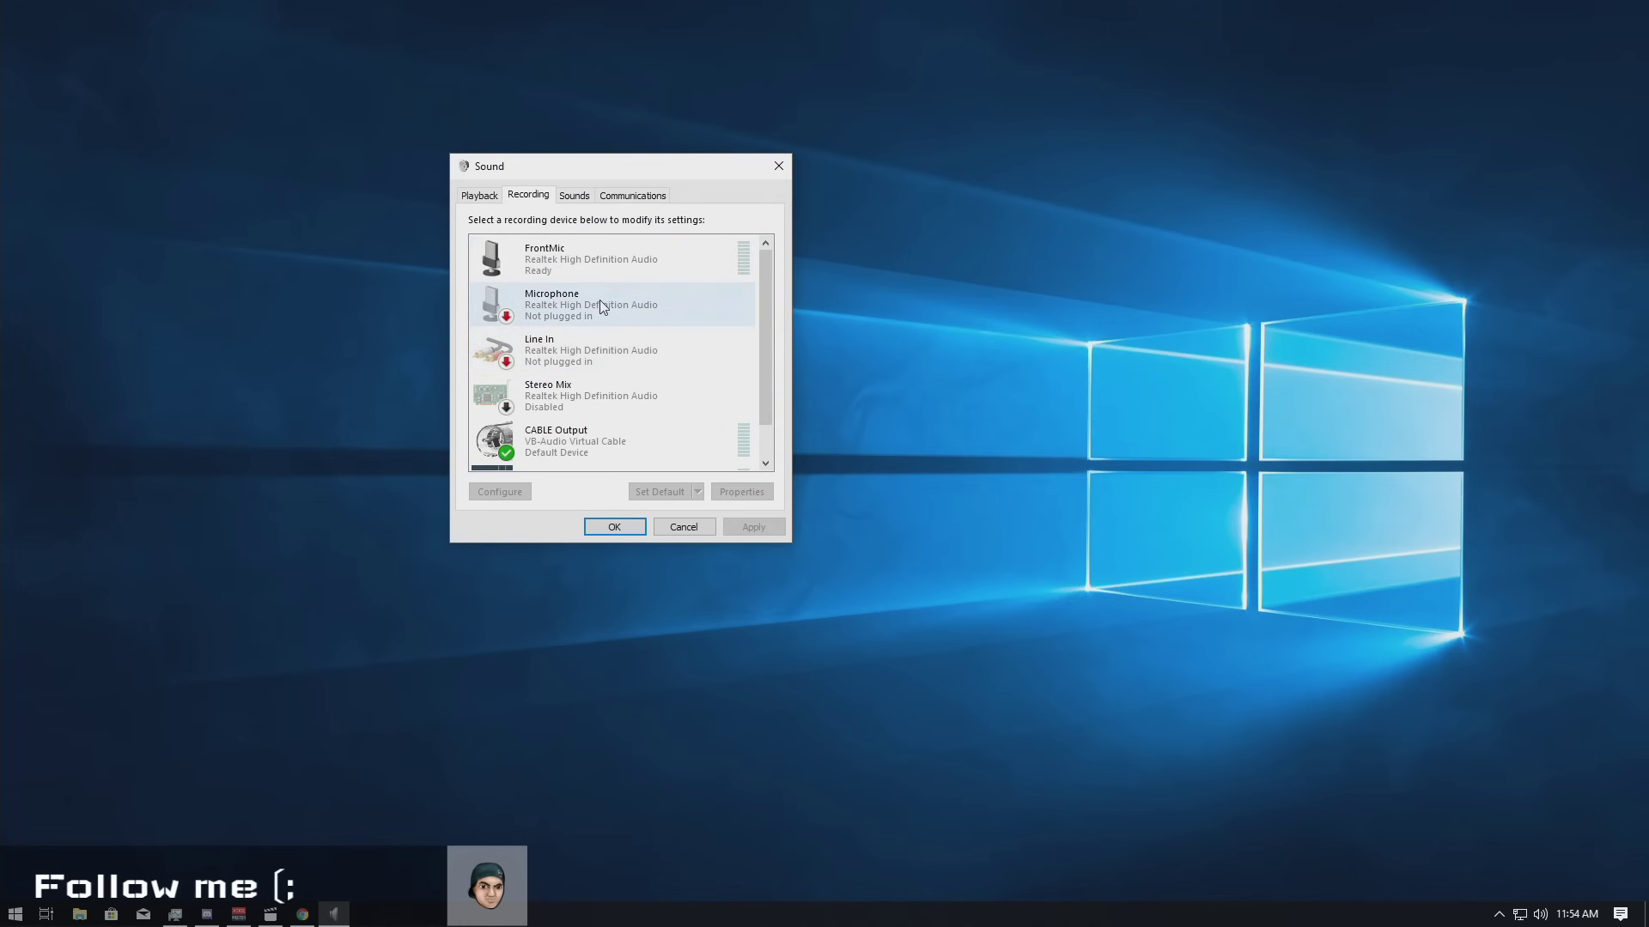
pyautogui.click(575, 261)
pyautogui.doubleClick(574, 260)
pyautogui.moveTo(599, 225); pyautogui.dragTo(981, 176)
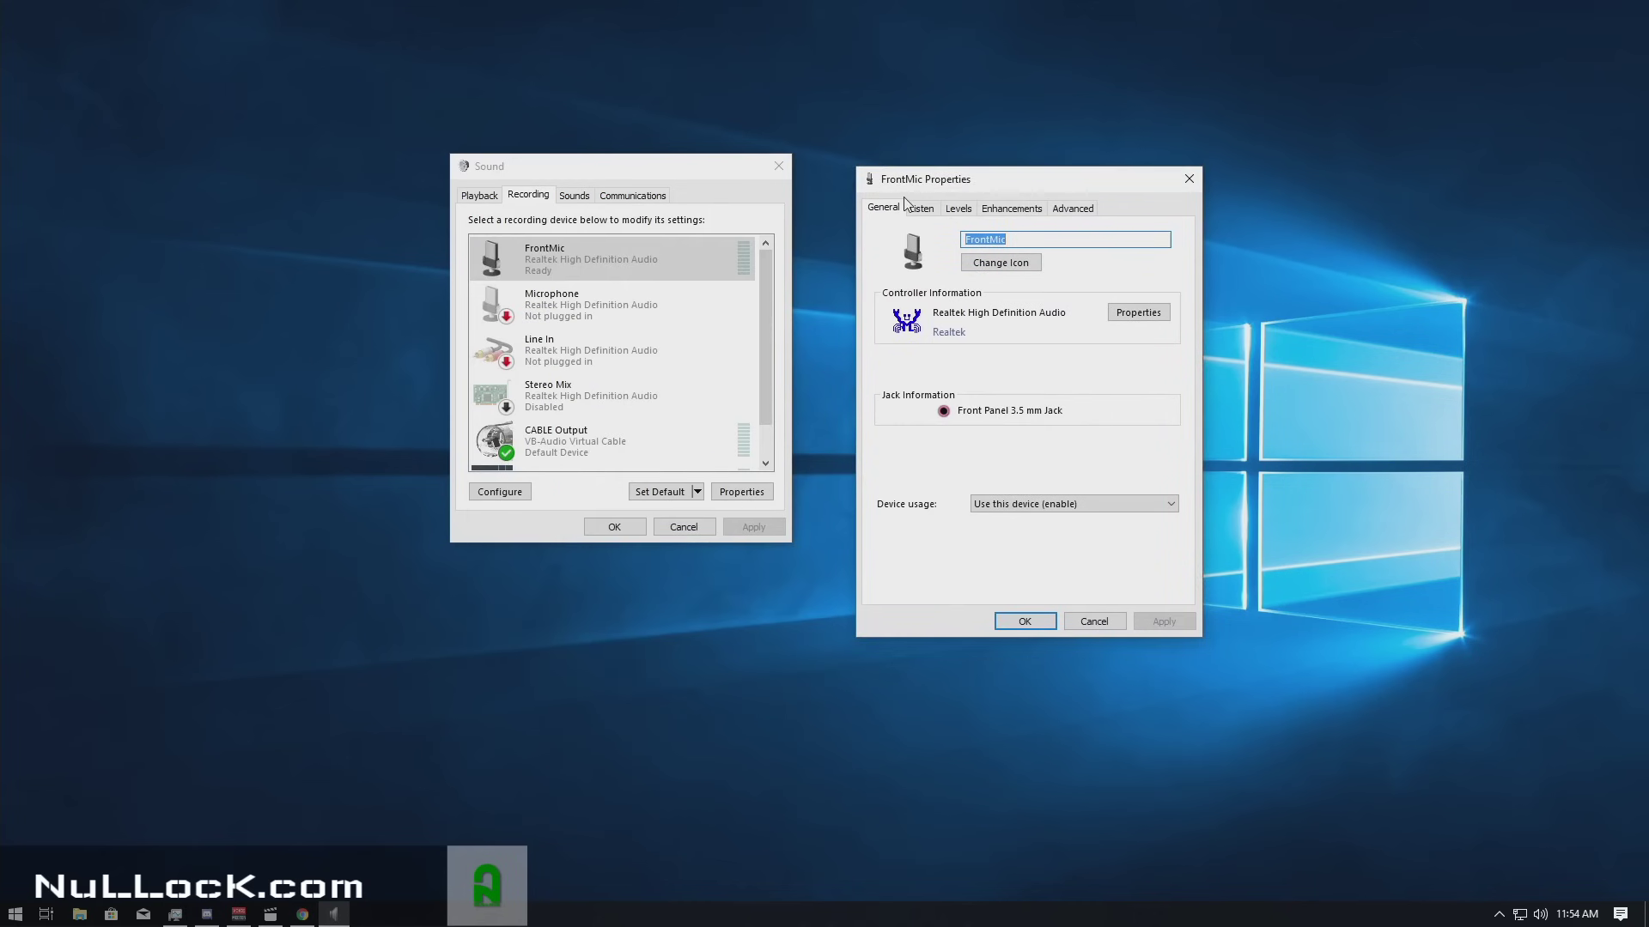
pyautogui.moveTo(912, 186); pyautogui.dragTo(500, 220)
pyautogui.click(596, 242)
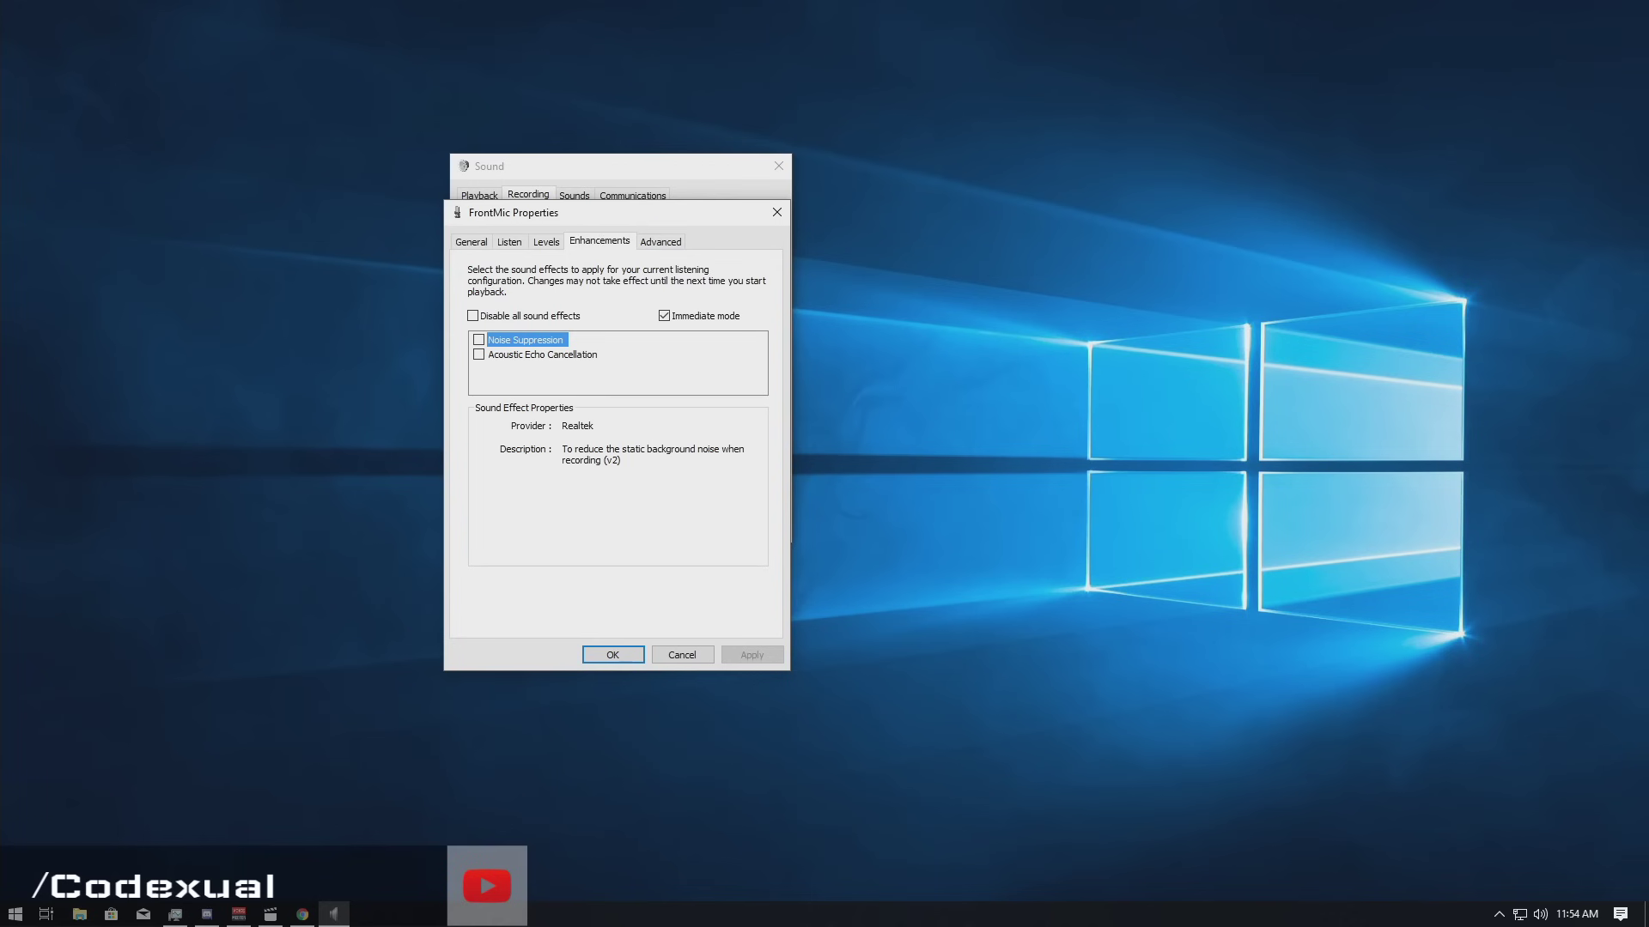
# In Chrome, open the Realtek High Definition Audio Driver result, accept the terms and continue
pyautogui.hotkey('alt', 'Tab')
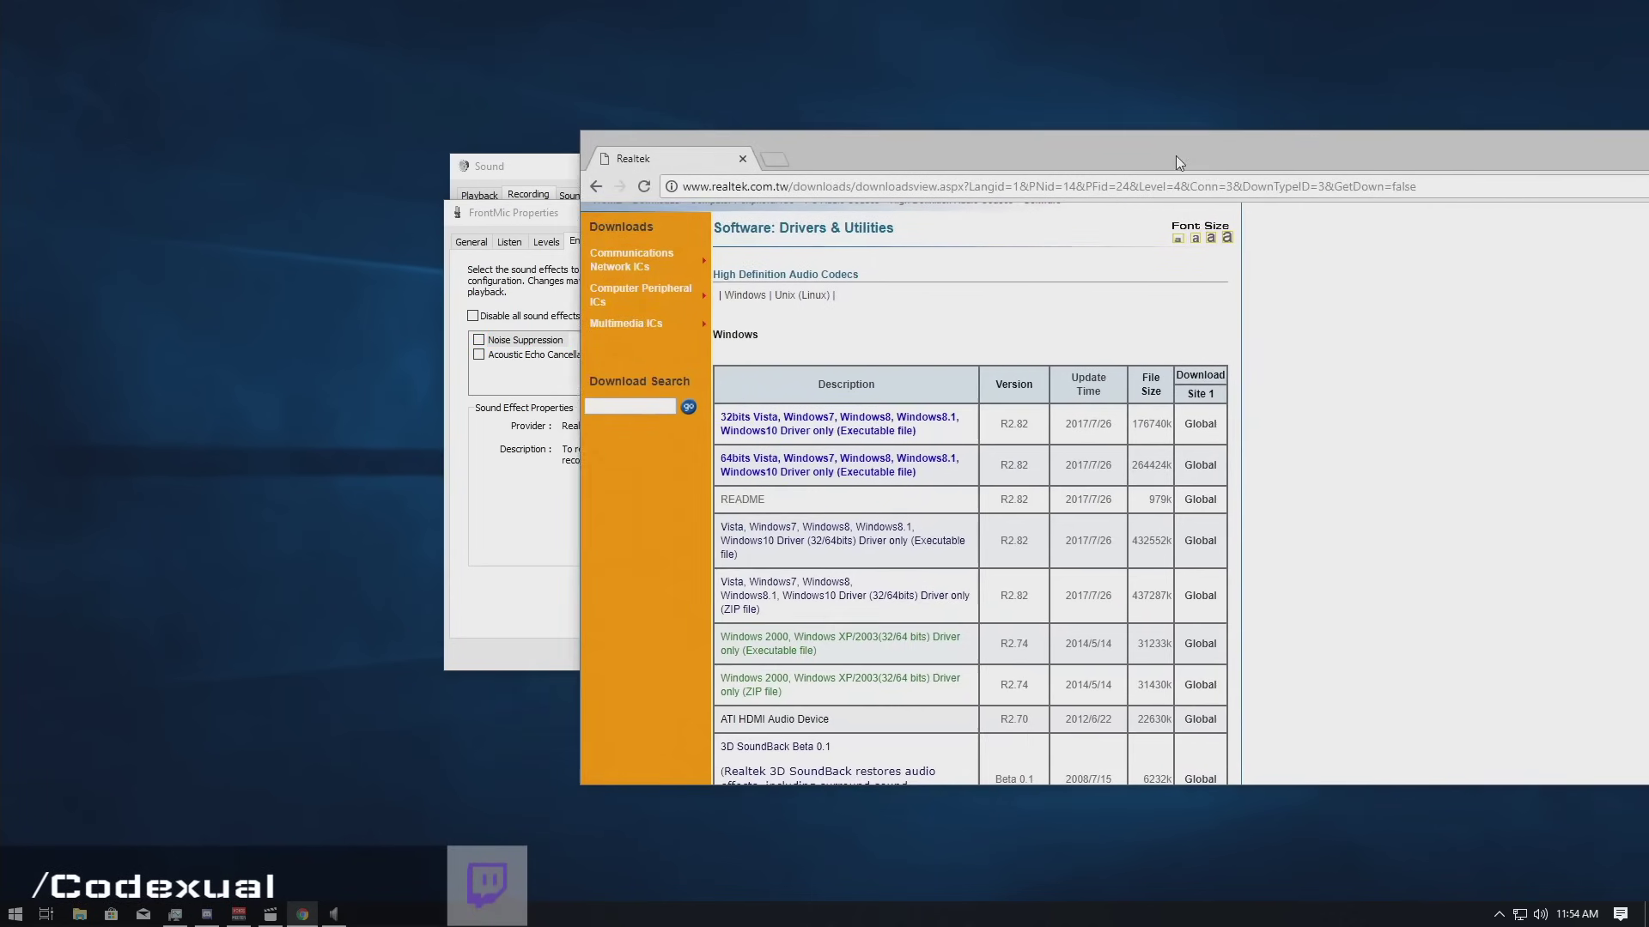
pyautogui.moveTo(1125, 152); pyautogui.dragTo(850, 147)
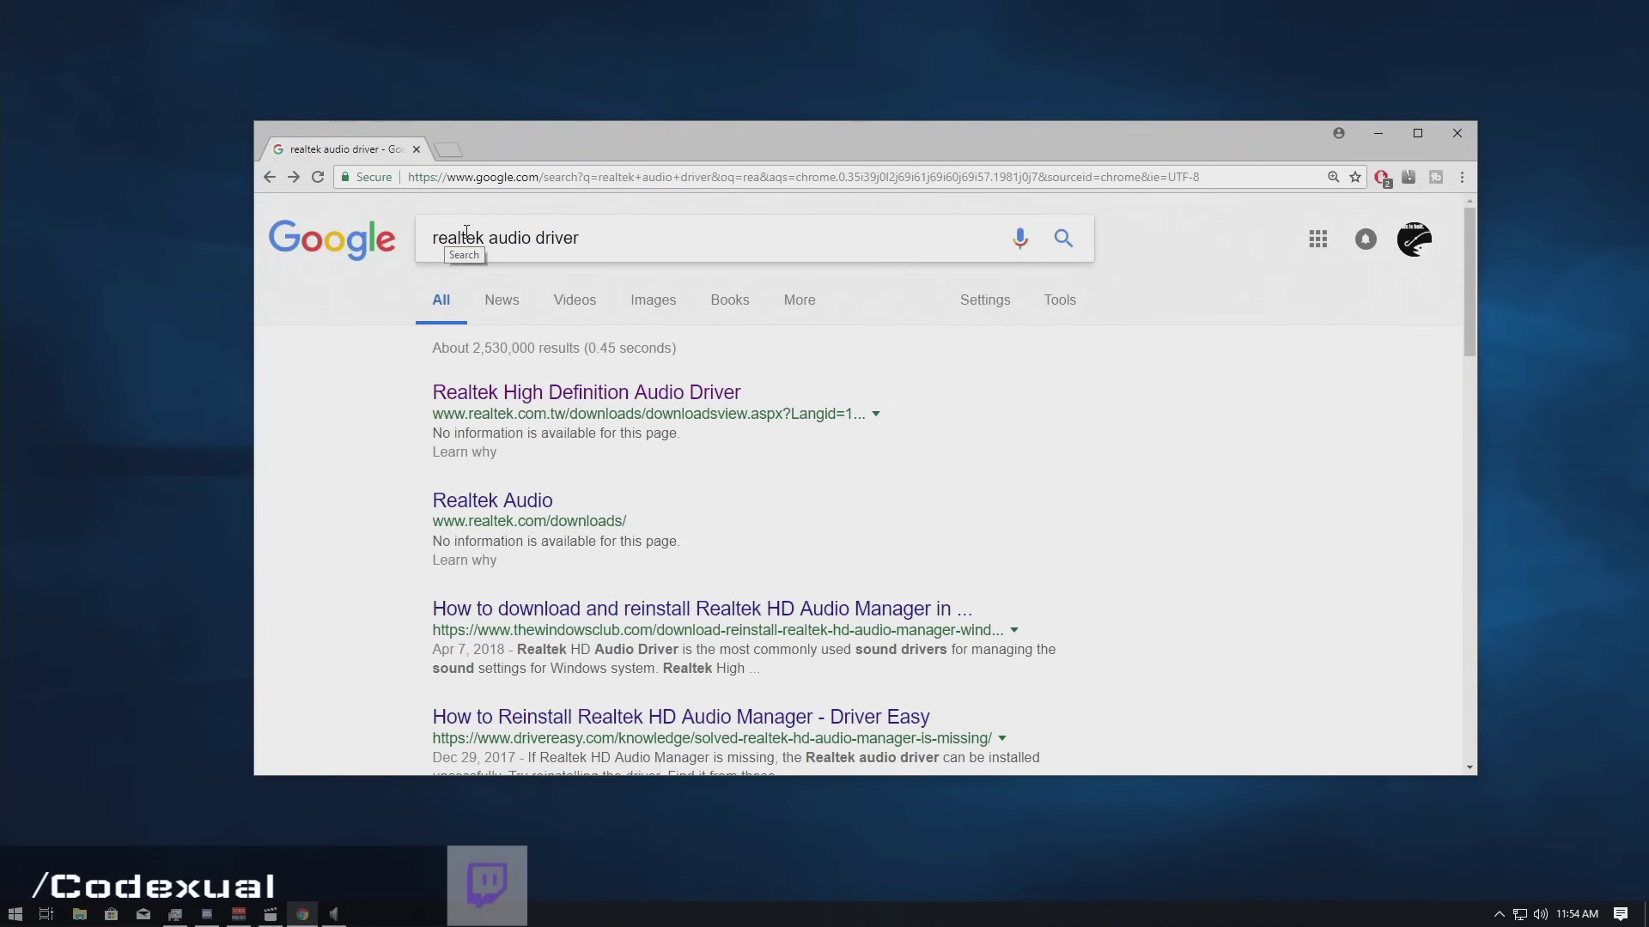
pyautogui.click(500, 398)
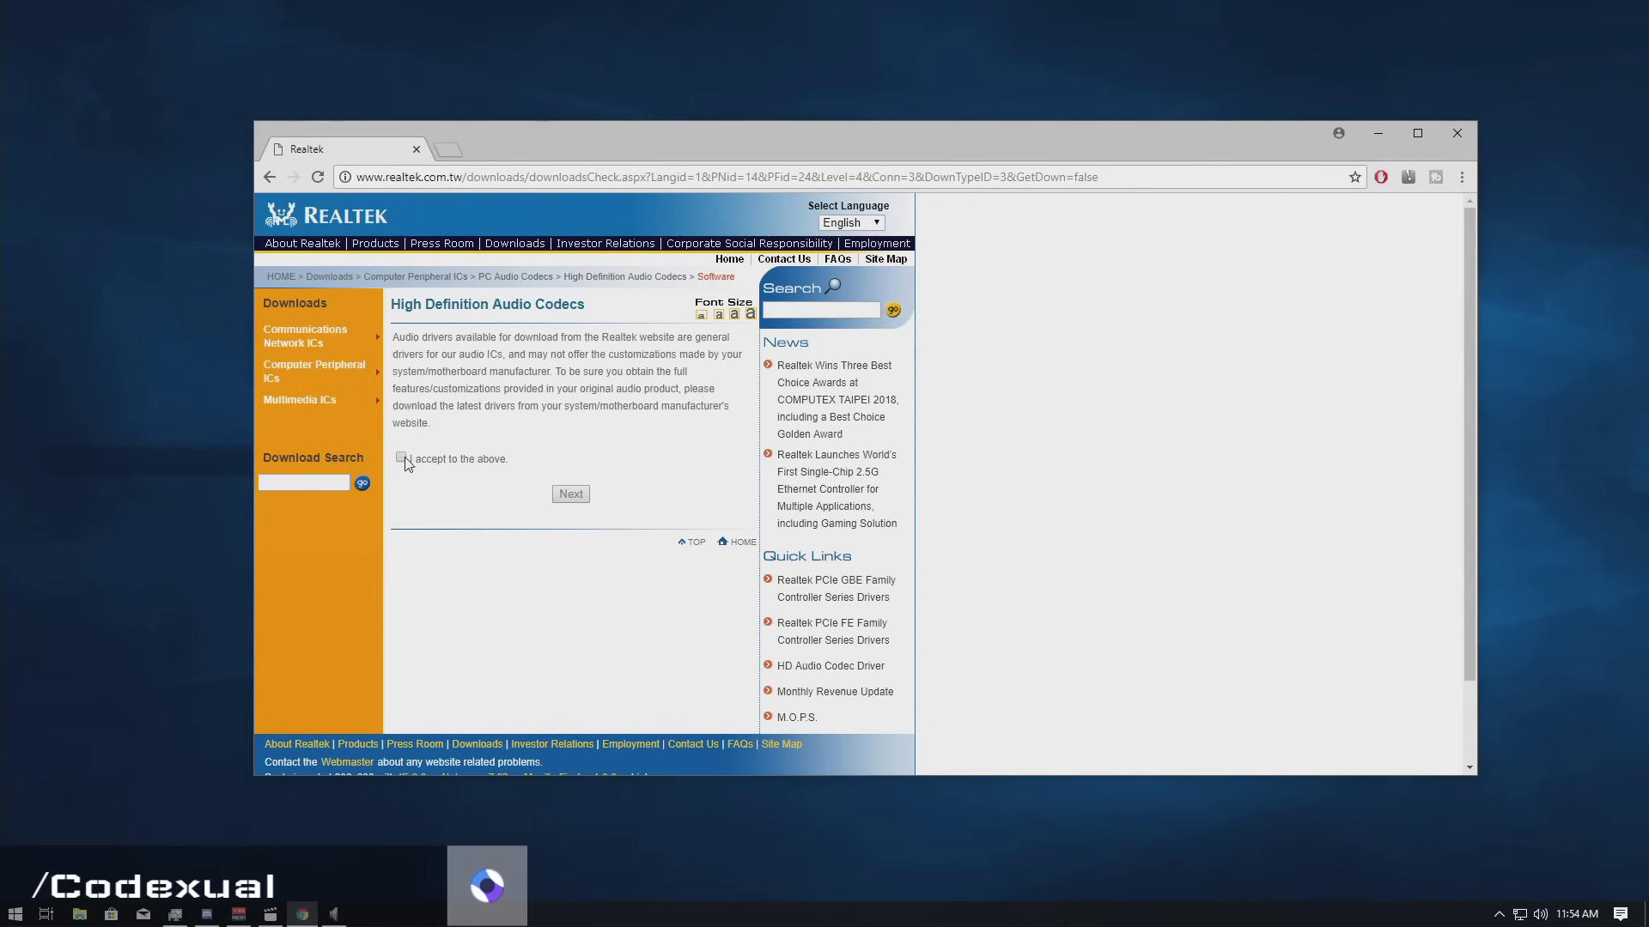
pyautogui.click(401, 458)
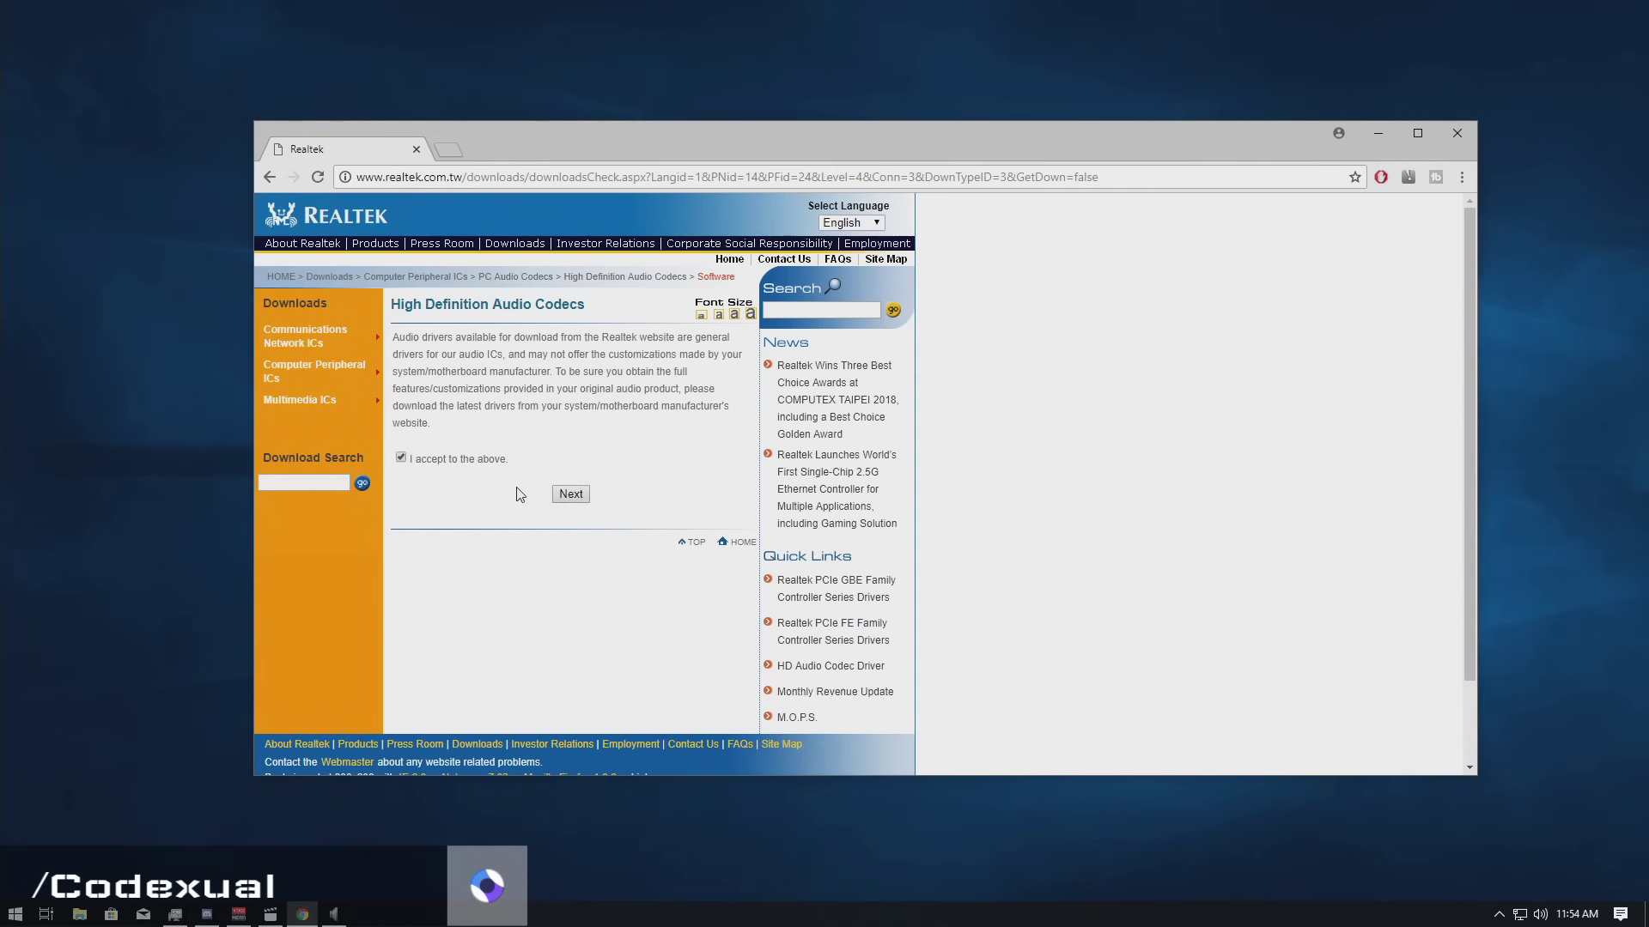
pyautogui.click(571, 494)
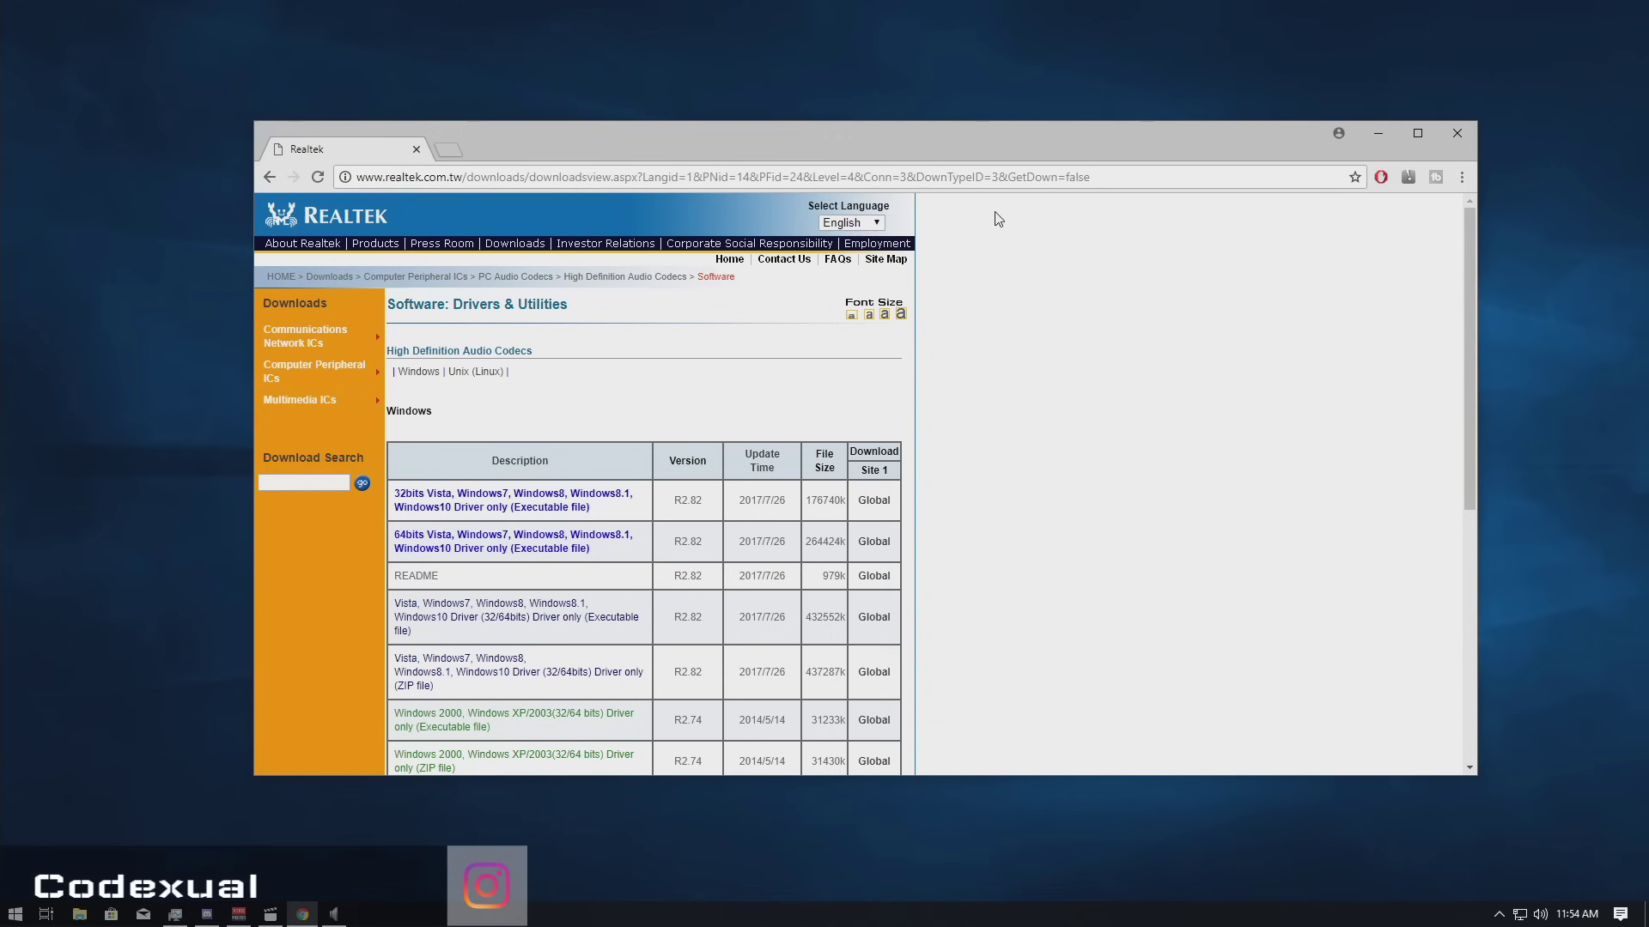
pyautogui.moveTo(937, 136); pyautogui.dragTo(977, 159)
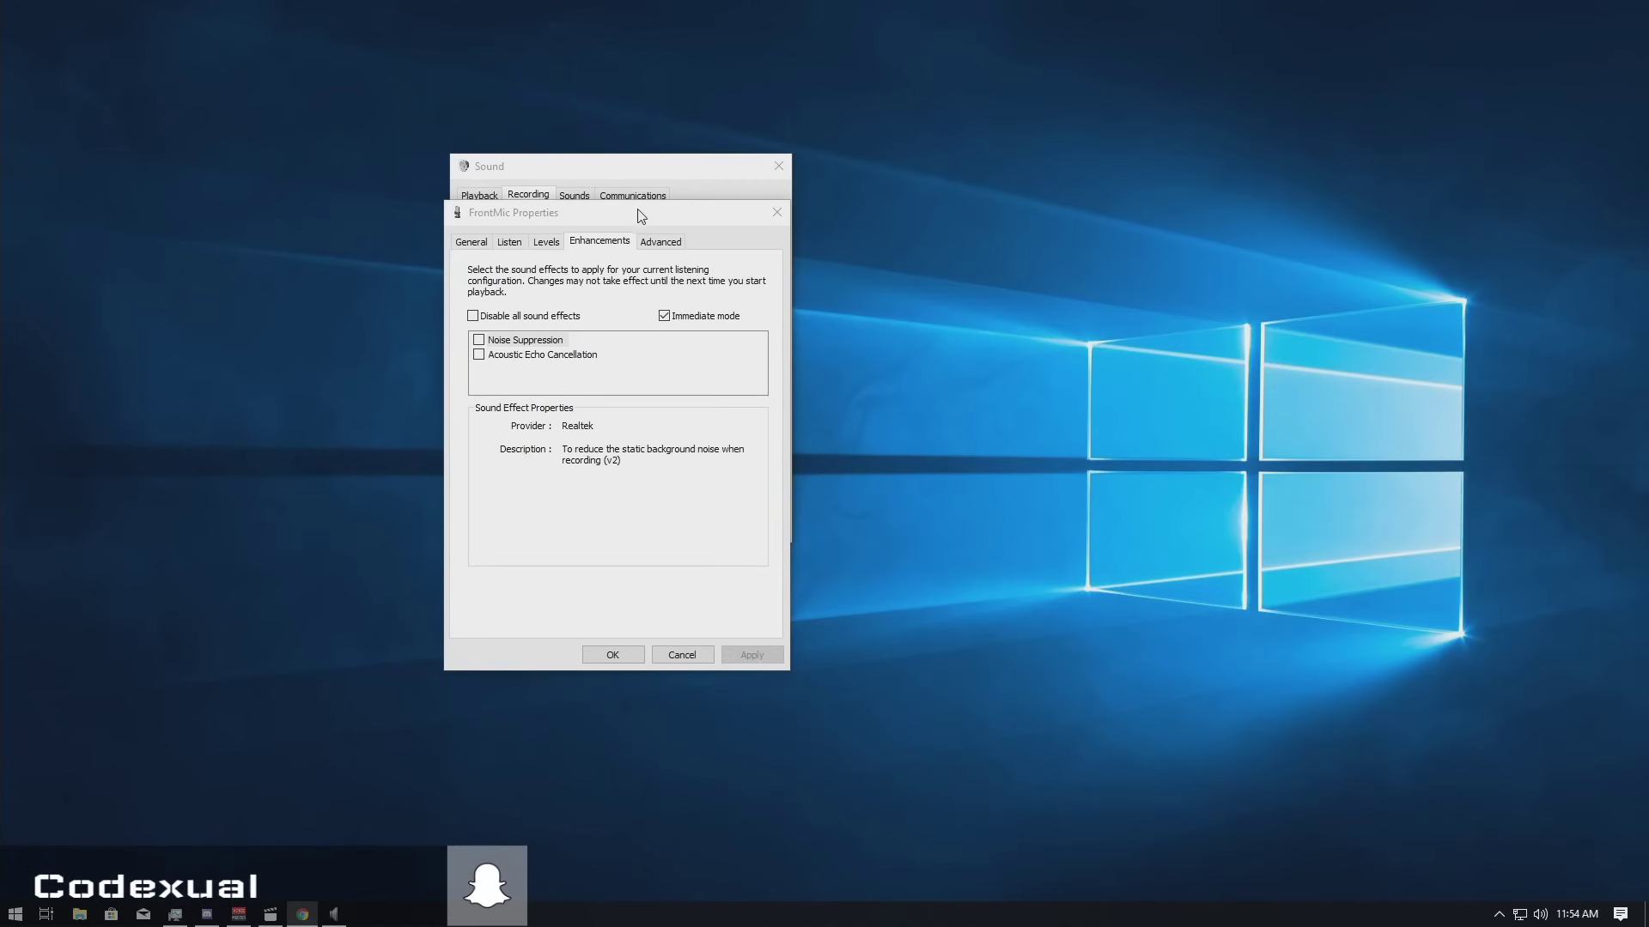
# Enable 'Listen to this device' for FrontMic through Default Playback Device and apply it
pyautogui.moveTo(633, 217); pyautogui.dragTo(1019, 223)
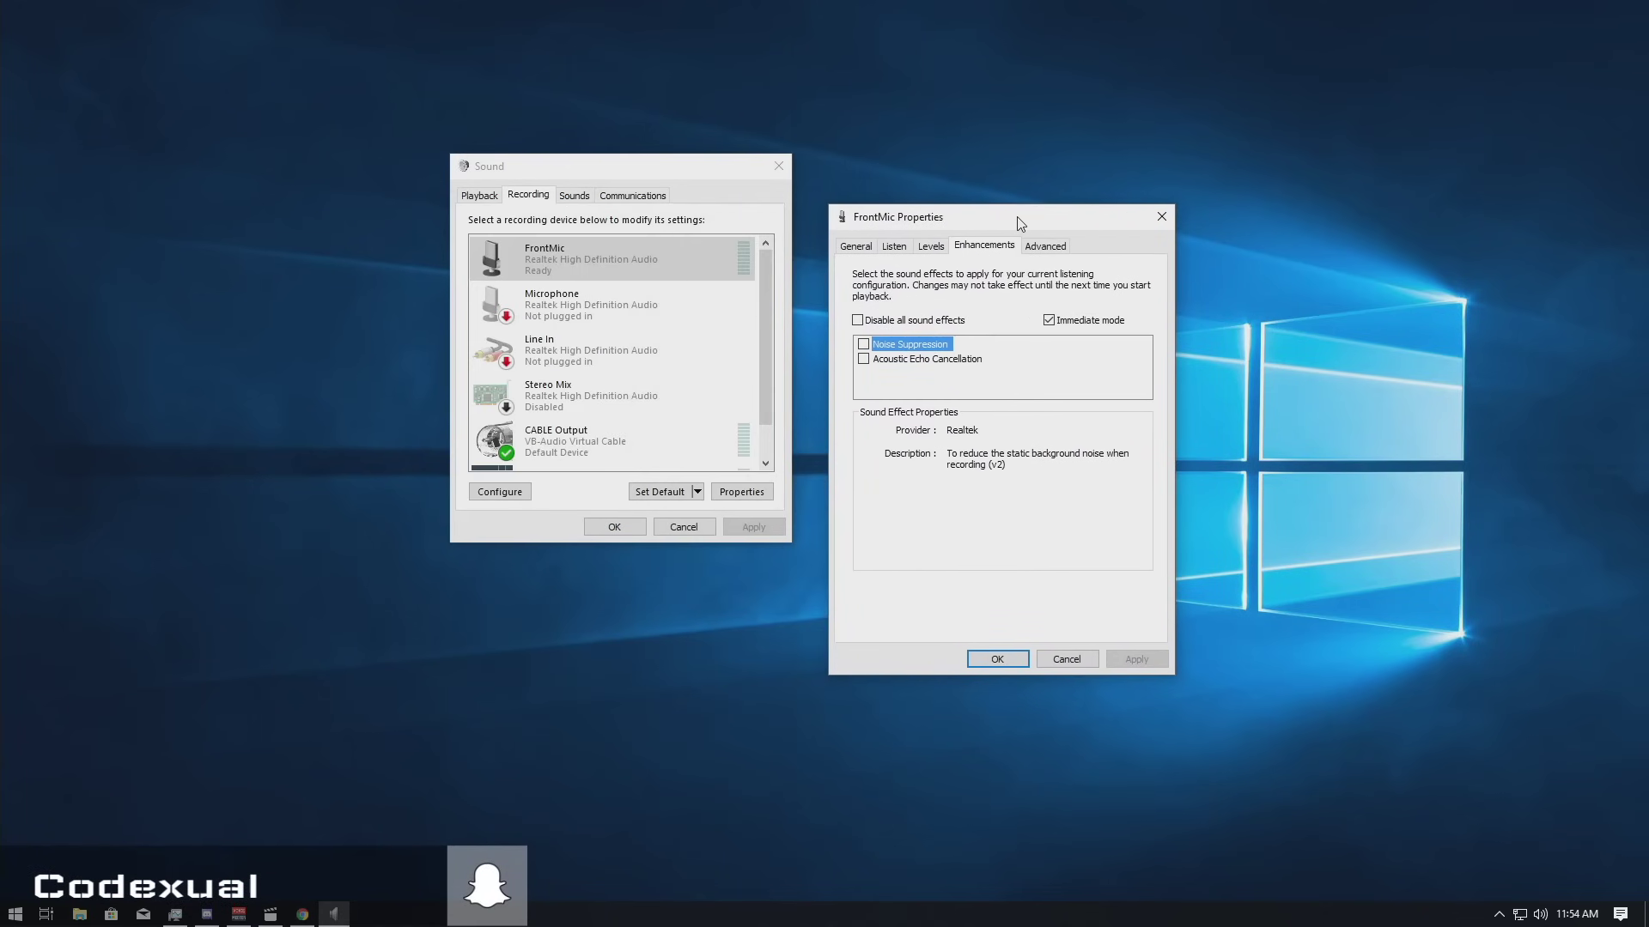
pyautogui.click(972, 250)
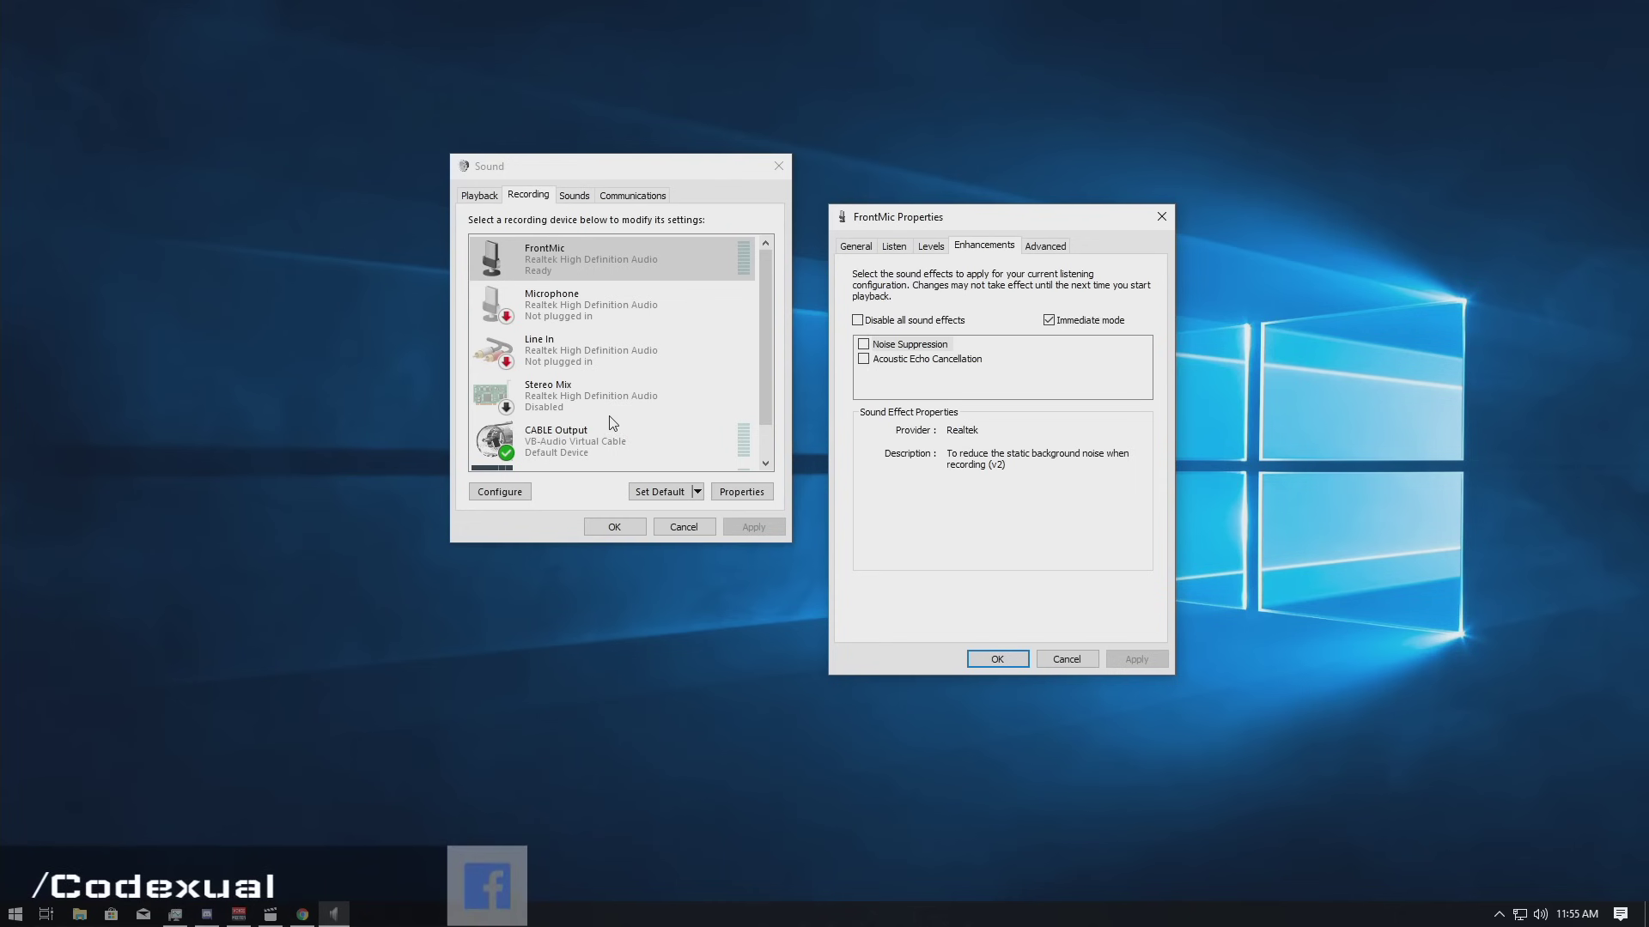
pyautogui.click(902, 248)
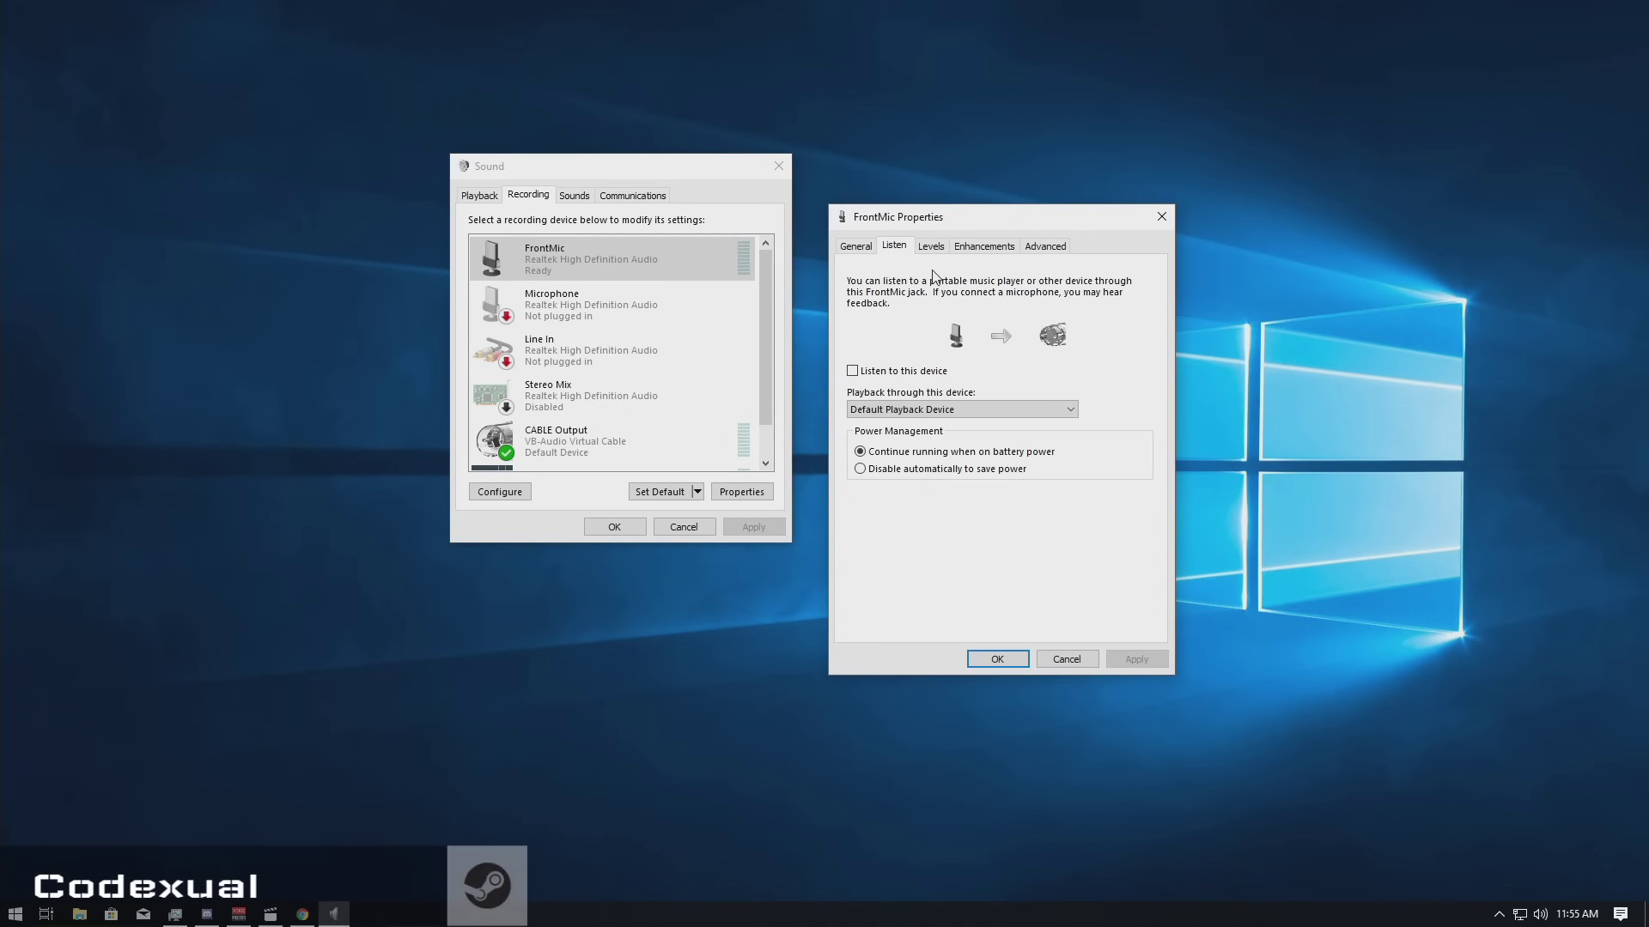
pyautogui.click(892, 377)
pyautogui.click(1136, 659)
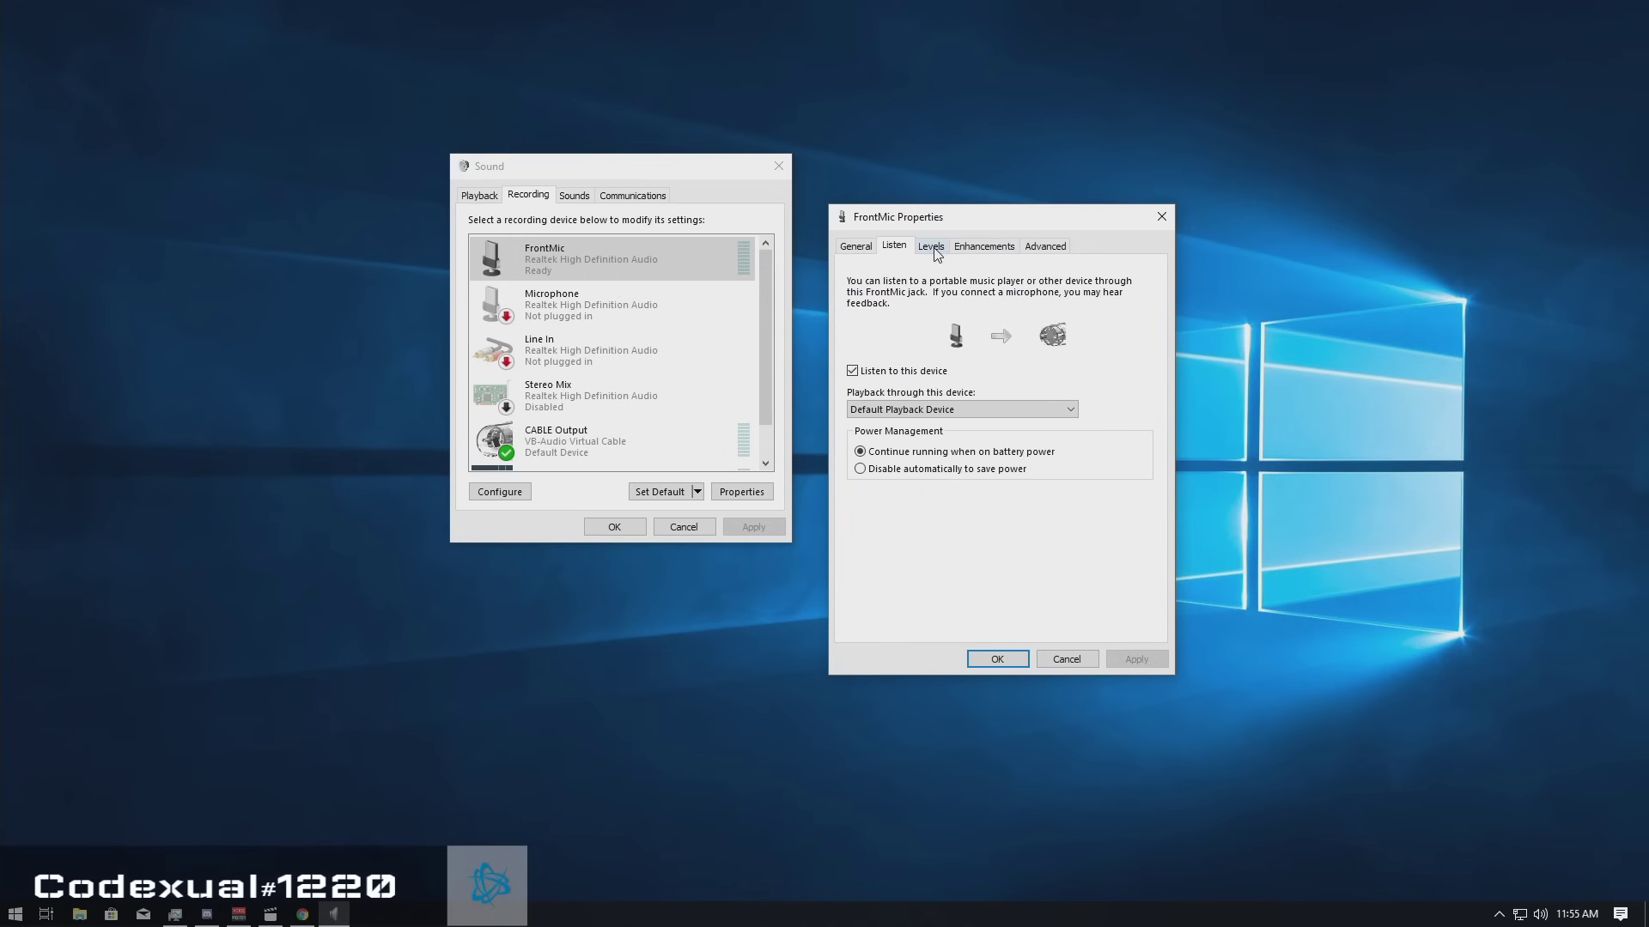
# Bring up FrontMic's Enhancements tab with its Noise Suppression option
pyautogui.click(977, 251)
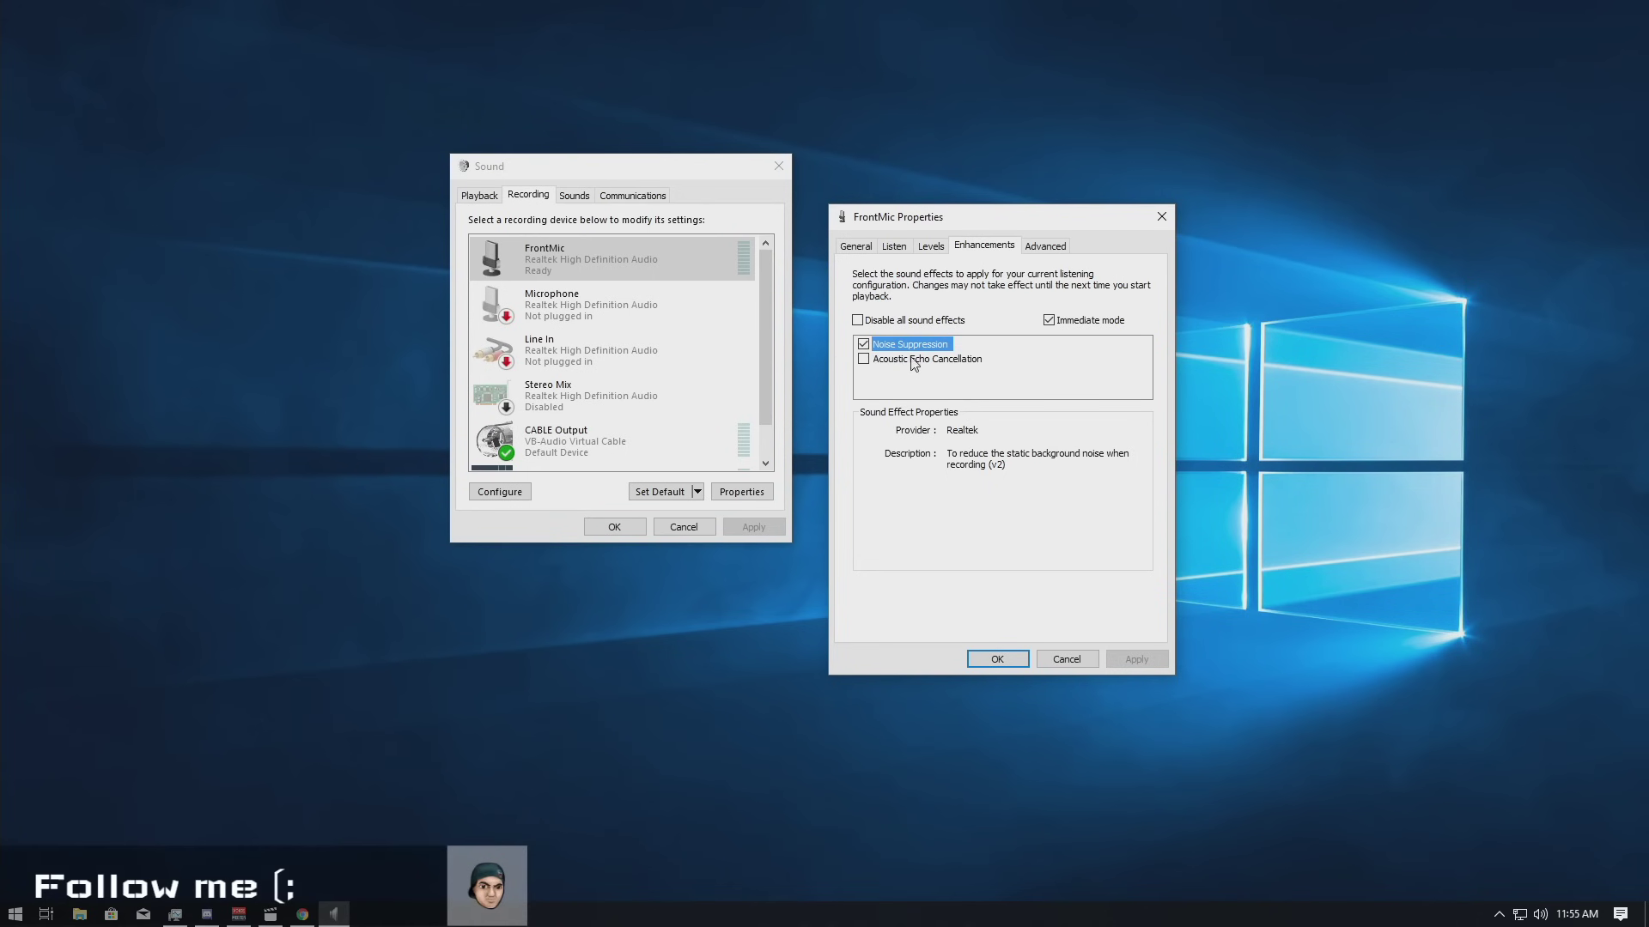
# On the Levels tab, set Microphone Boost to +30.0 dB, leaving the level at 100
pyautogui.click(934, 249)
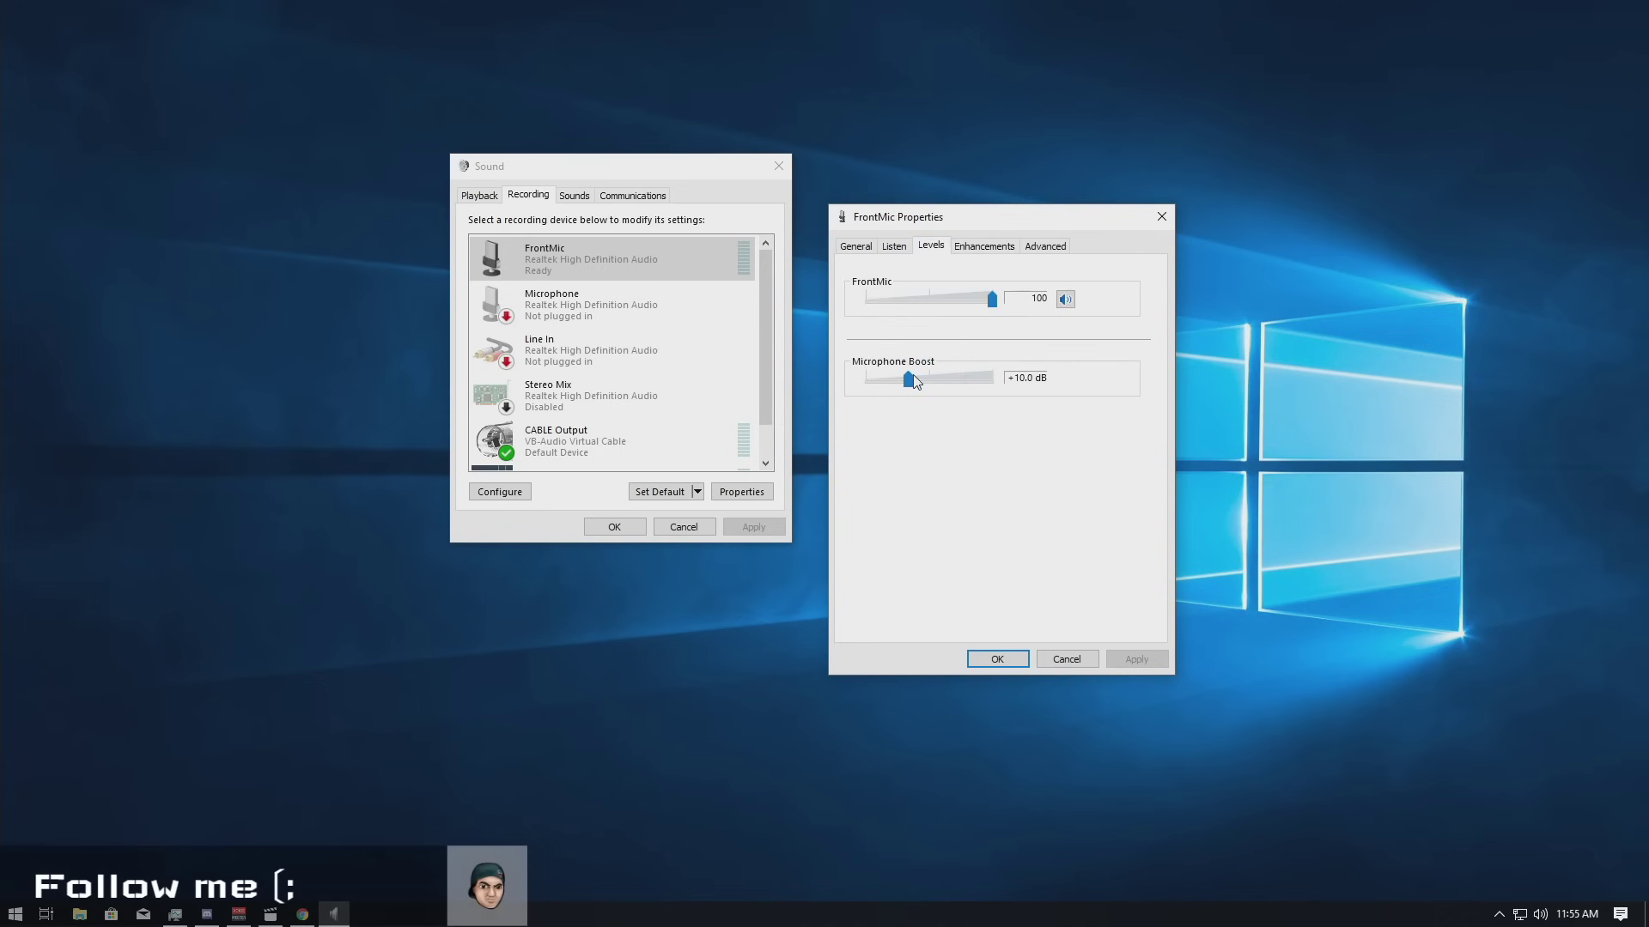
pyautogui.moveTo(909, 380); pyautogui.dragTo(991, 377)
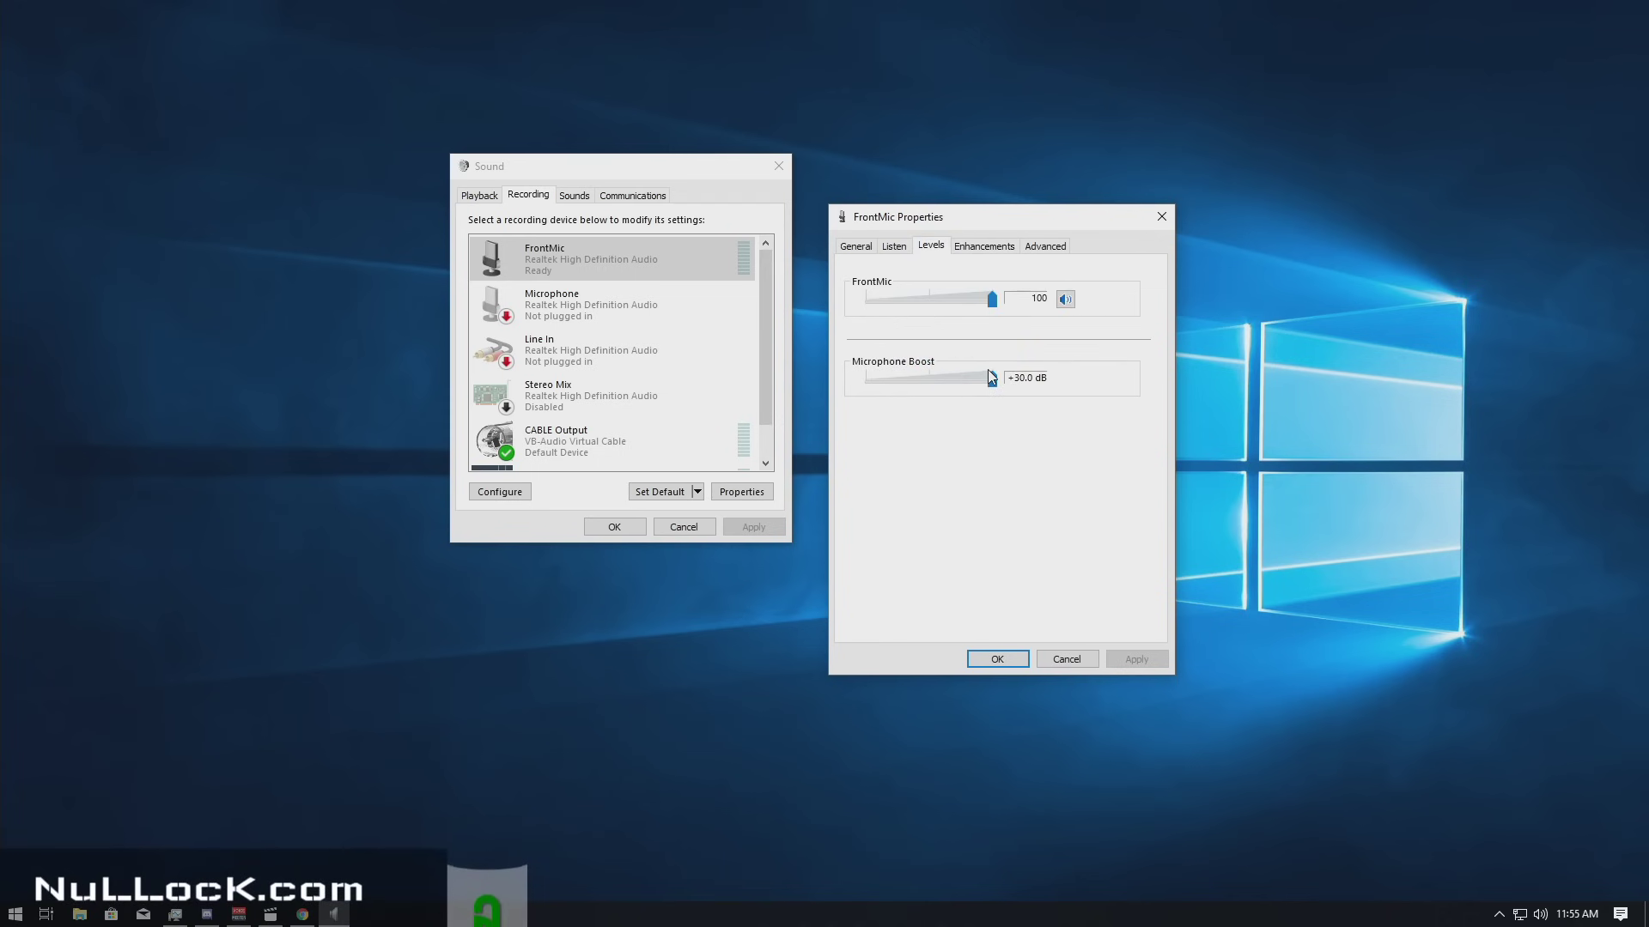